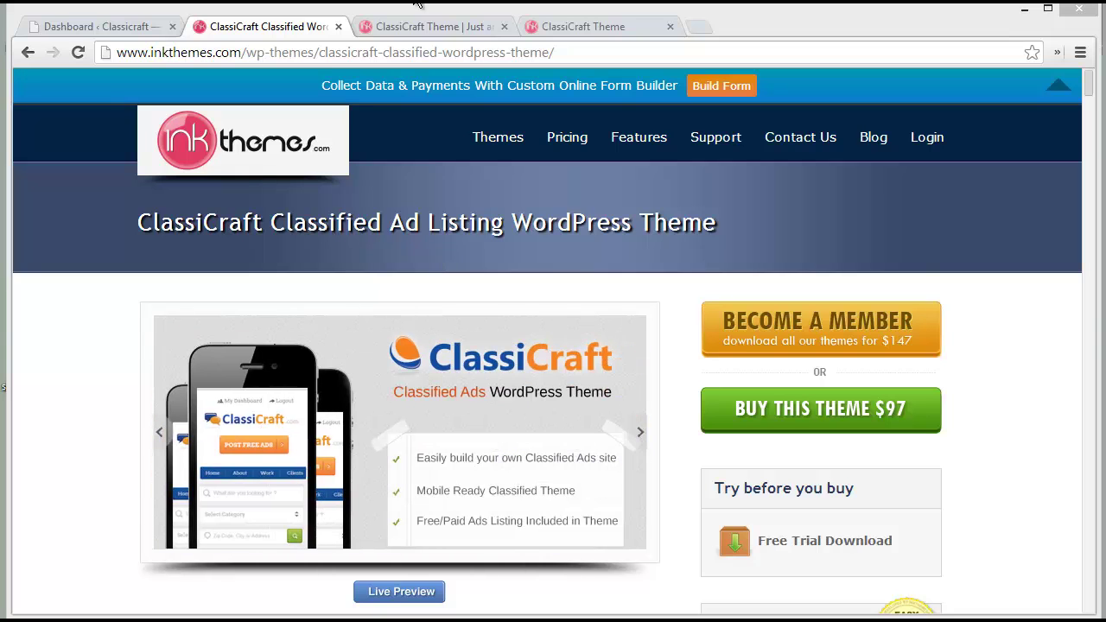
- View the live ClassiCraft demo page with its ad categories, search bar and carousel
left_click(412, 32)
scroll(690, 448, "down", 3)
scroll(690, 448, "up", 3)
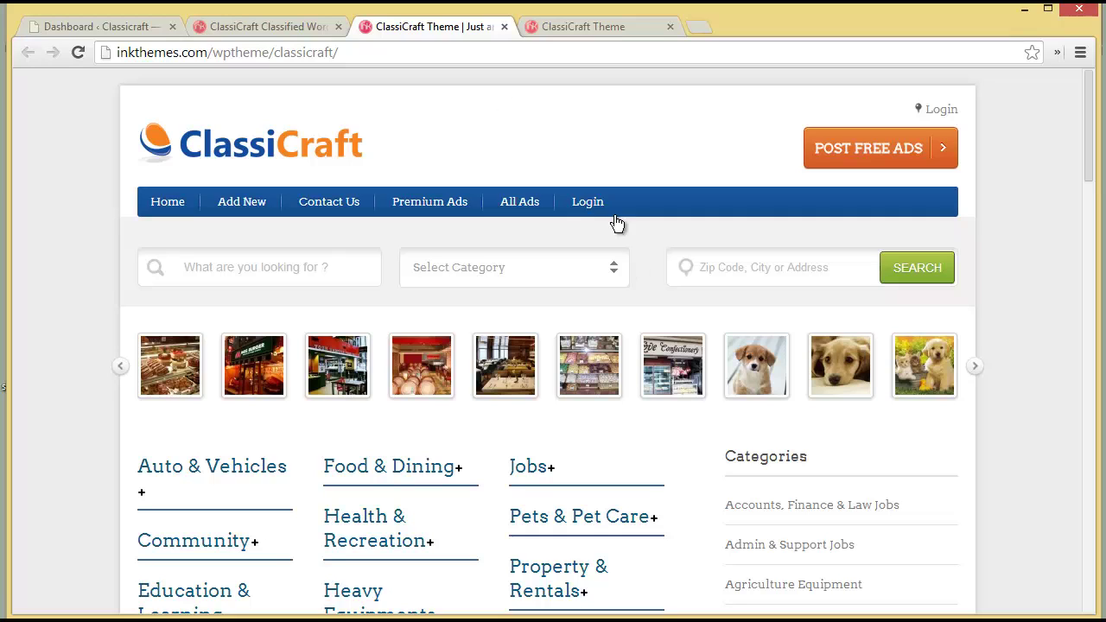
- Upload classicrafttheme(1).zip through Appearance > Themes > Add New and install it
left_click(135, 26)
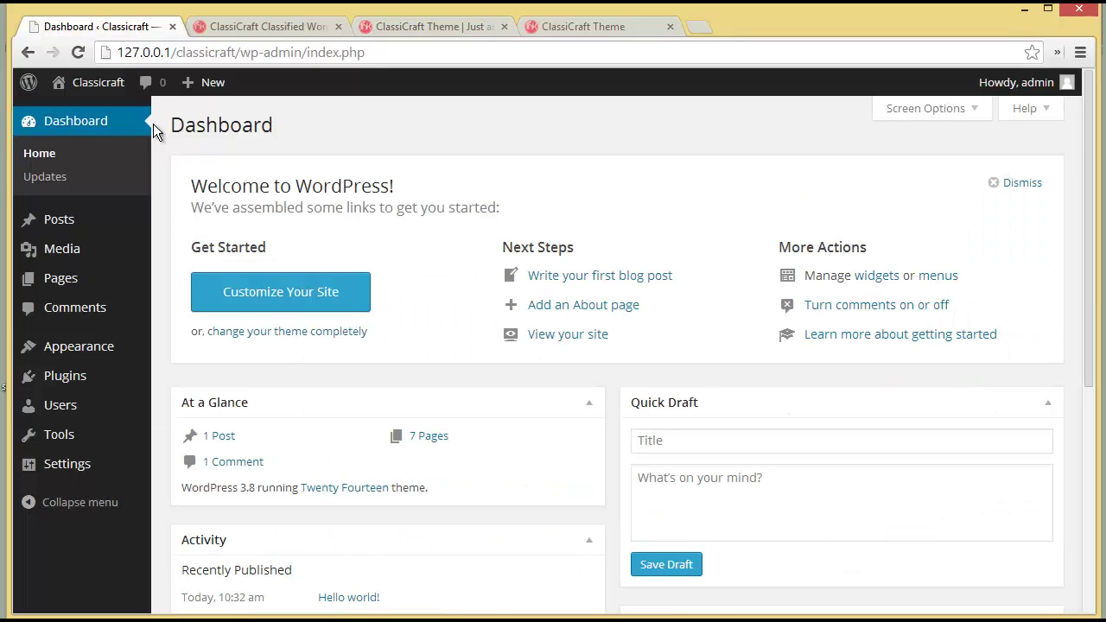
mouse_move(114, 357)
left_click(169, 354)
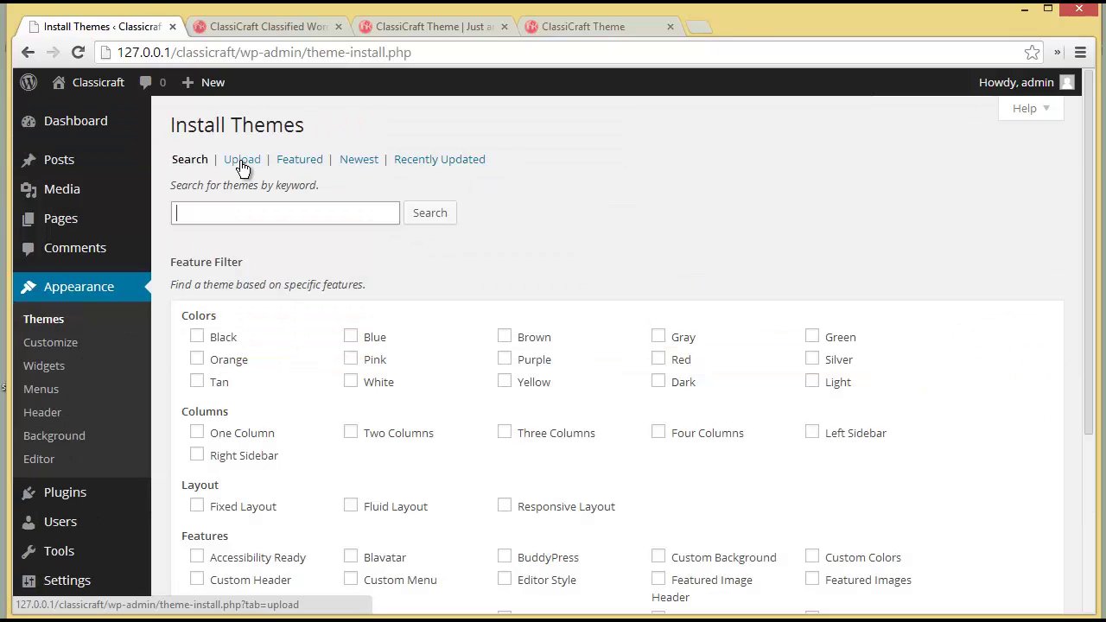
left_click(237, 163)
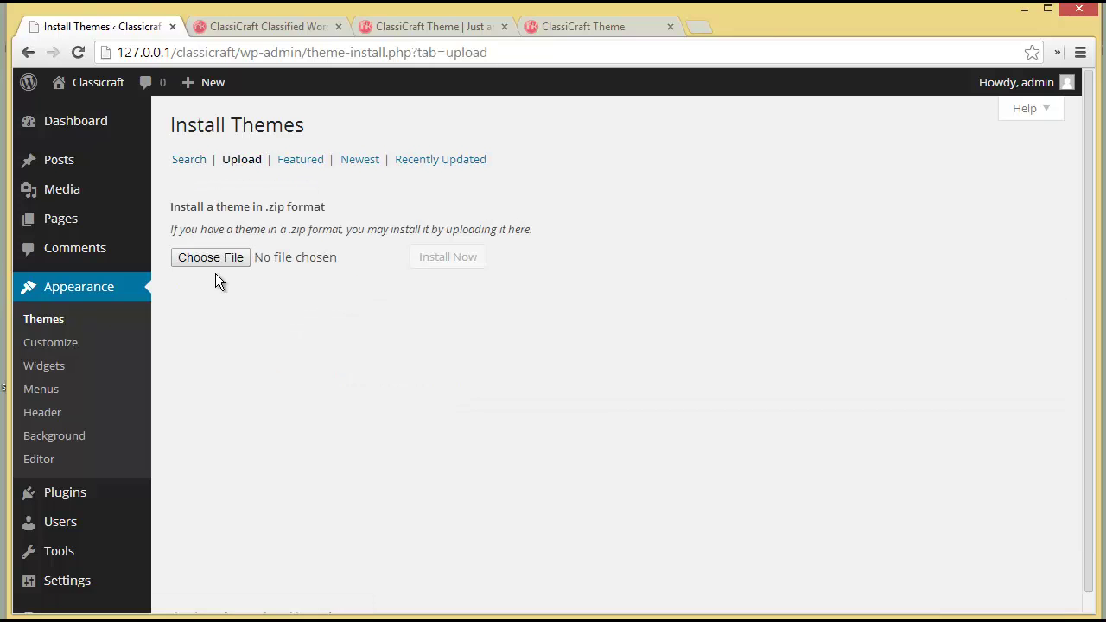
left_click(212, 253)
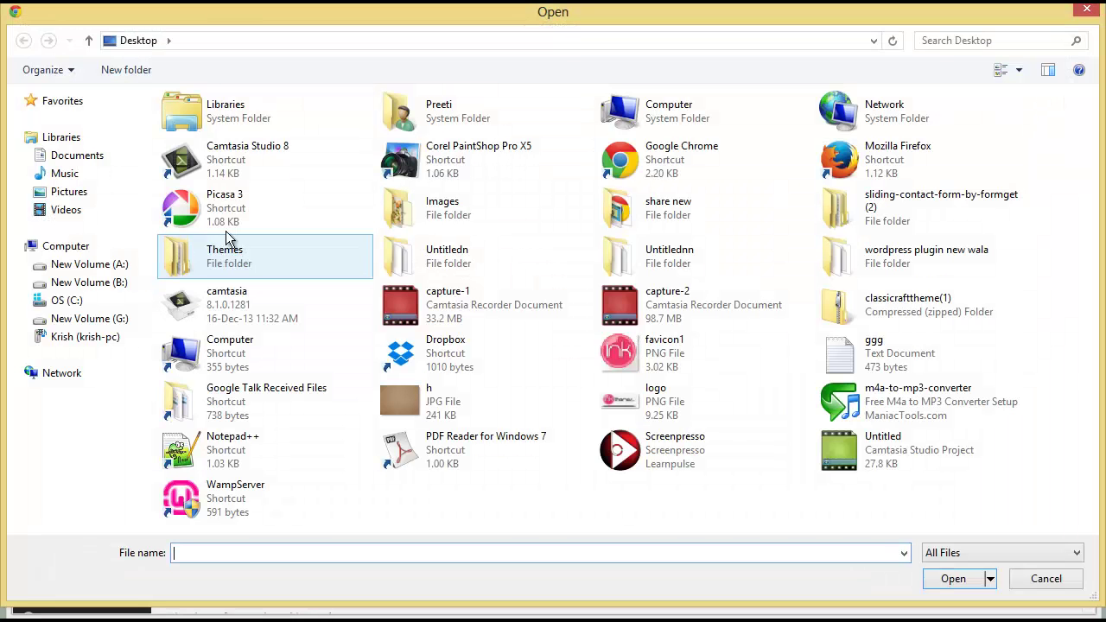
left_click(835, 311)
left_click(933, 584)
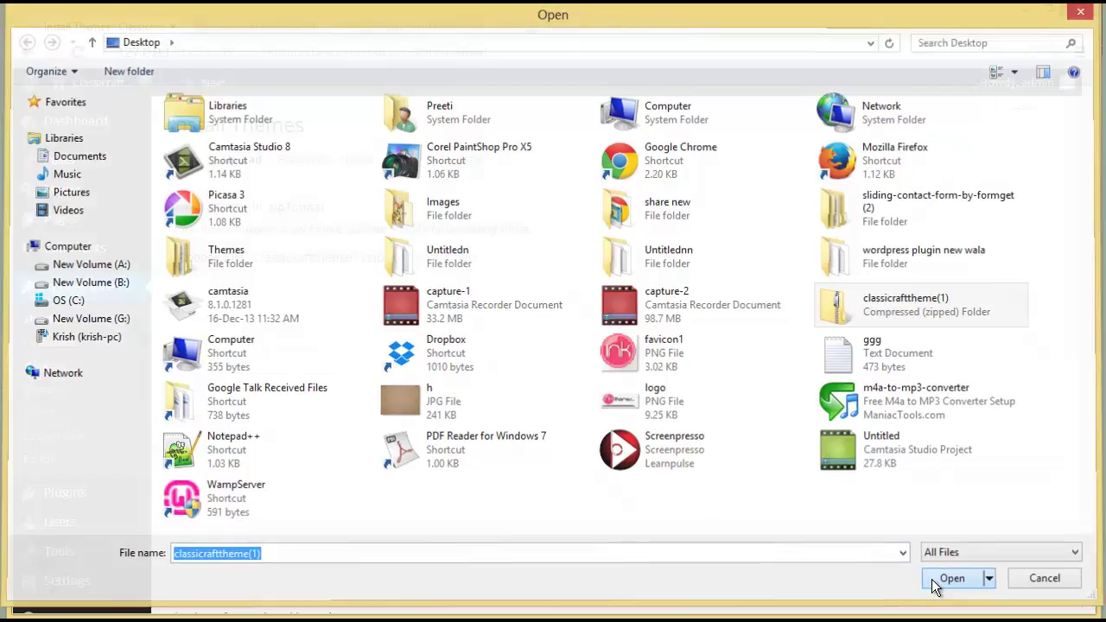
left_click(478, 260)
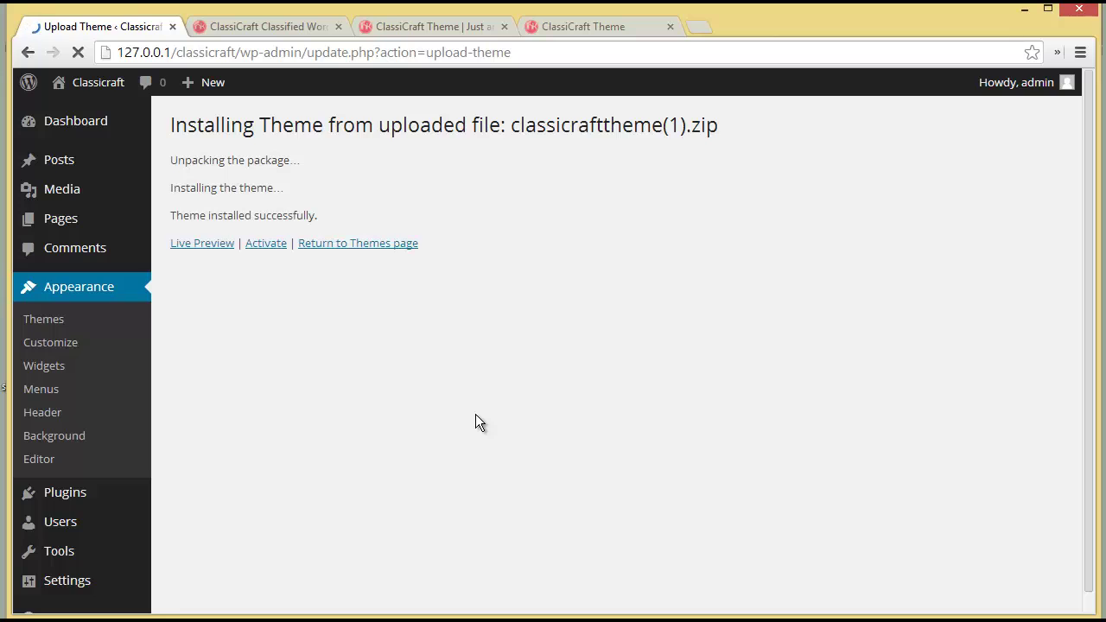
- Activate the ClassiCraft theme and open the site front end in a new tab
left_click(268, 247)
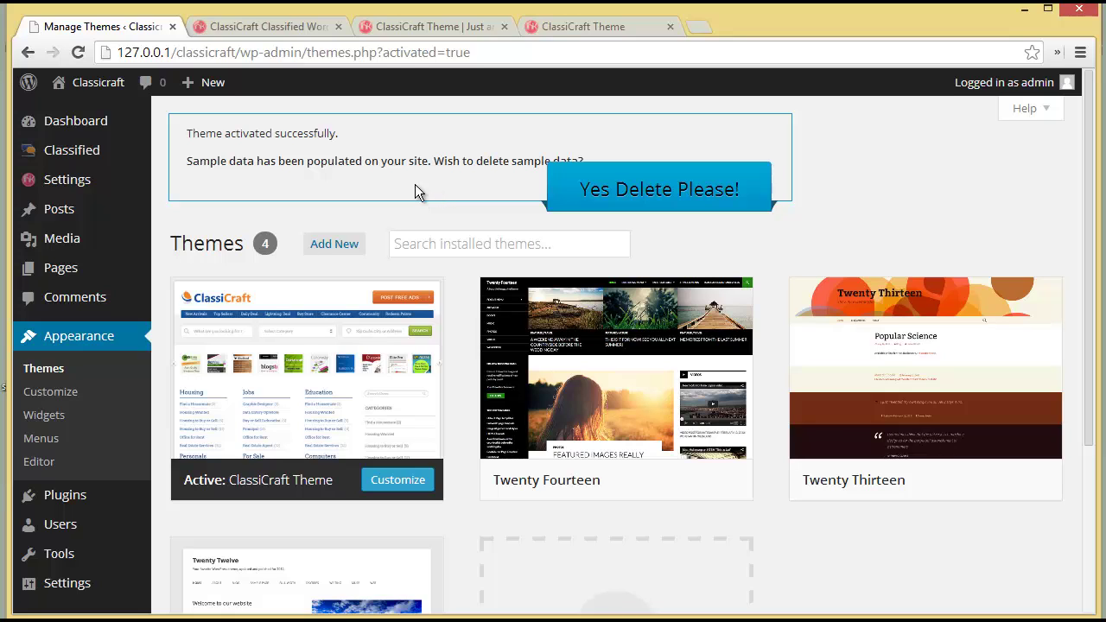
right_click(100, 102)
left_click(116, 114)
- Browse the front page showing the $25 hotel ads under Blog and Innovation
left_click(242, 31)
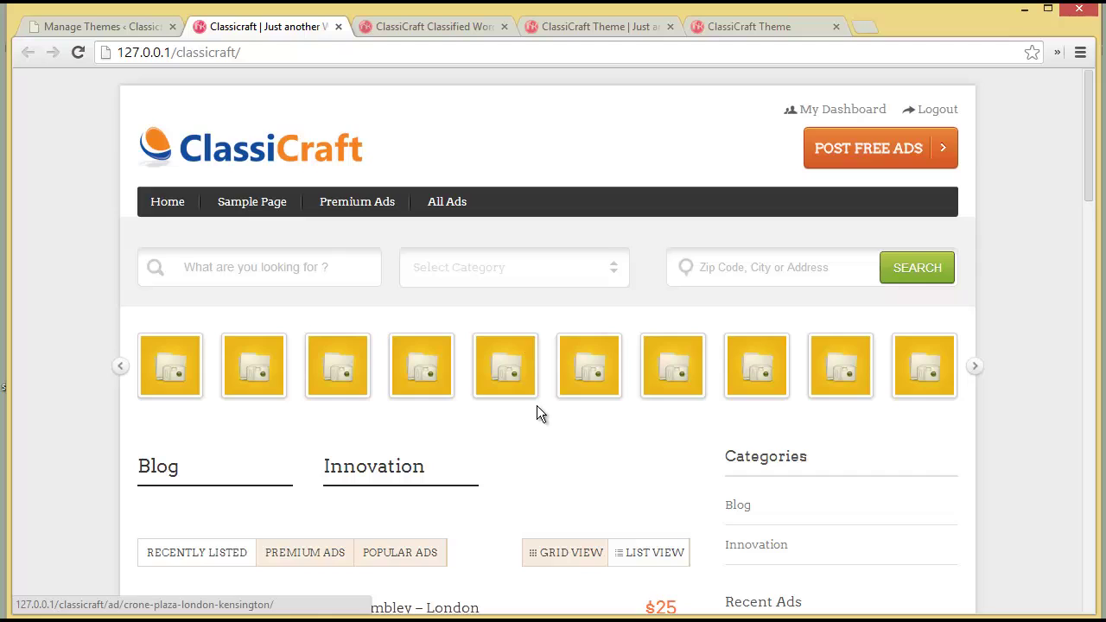
scroll(537, 414, "down", 1)
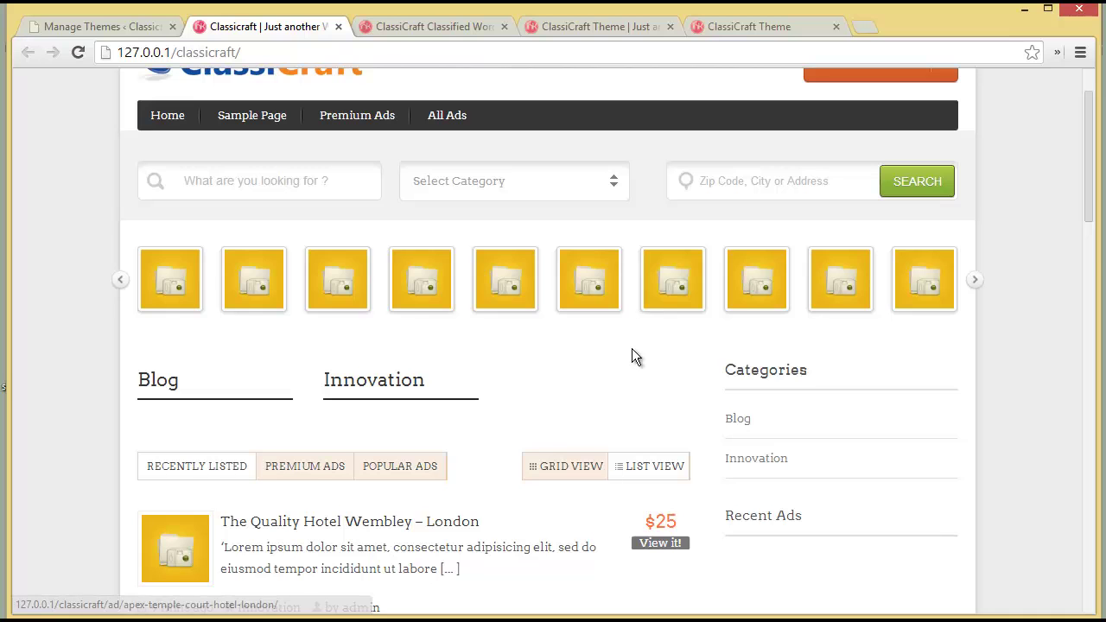
scroll(632, 348, "down", 1)
scroll(632, 354, "down", 3)
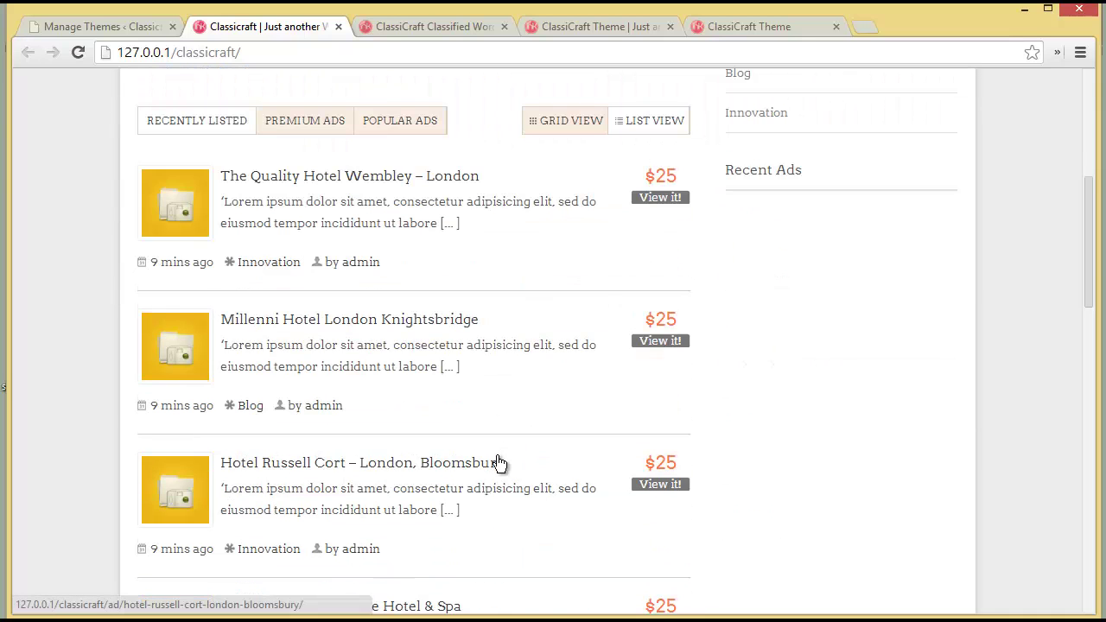
scroll(499, 459, "down", 2)
scroll(499, 456, "down", 9)
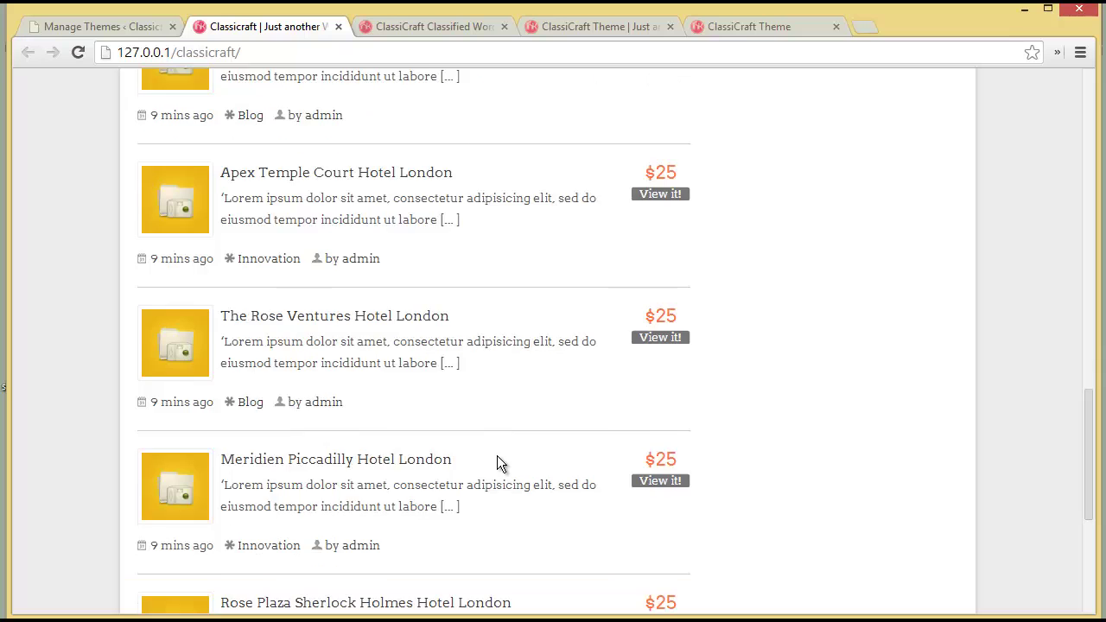
scroll(499, 457, "down", 2)
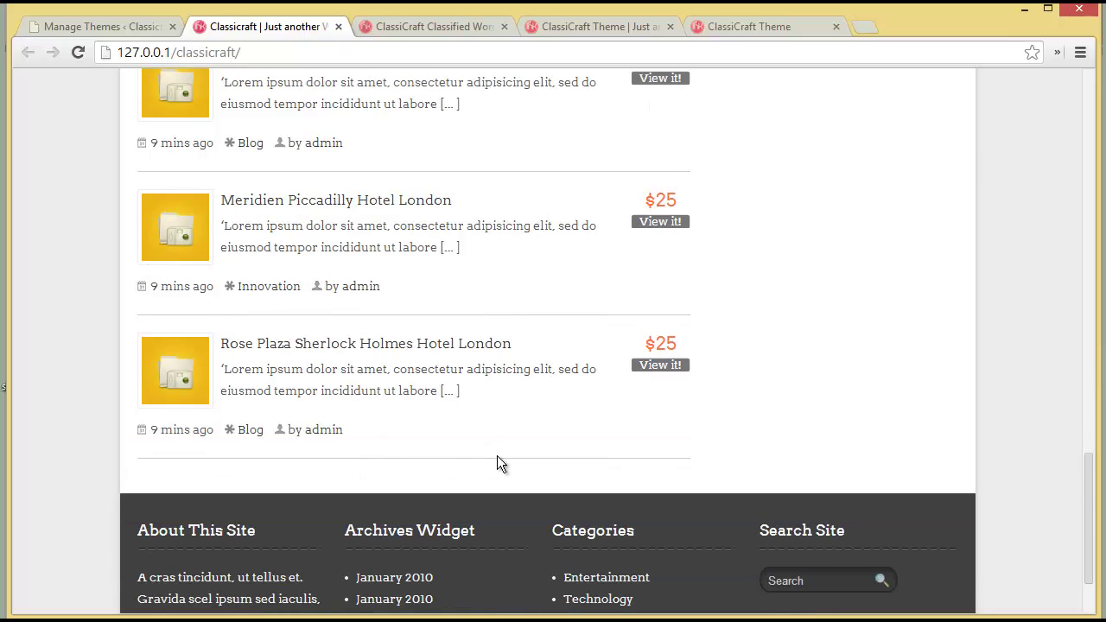
scroll(497, 464, "up", 15)
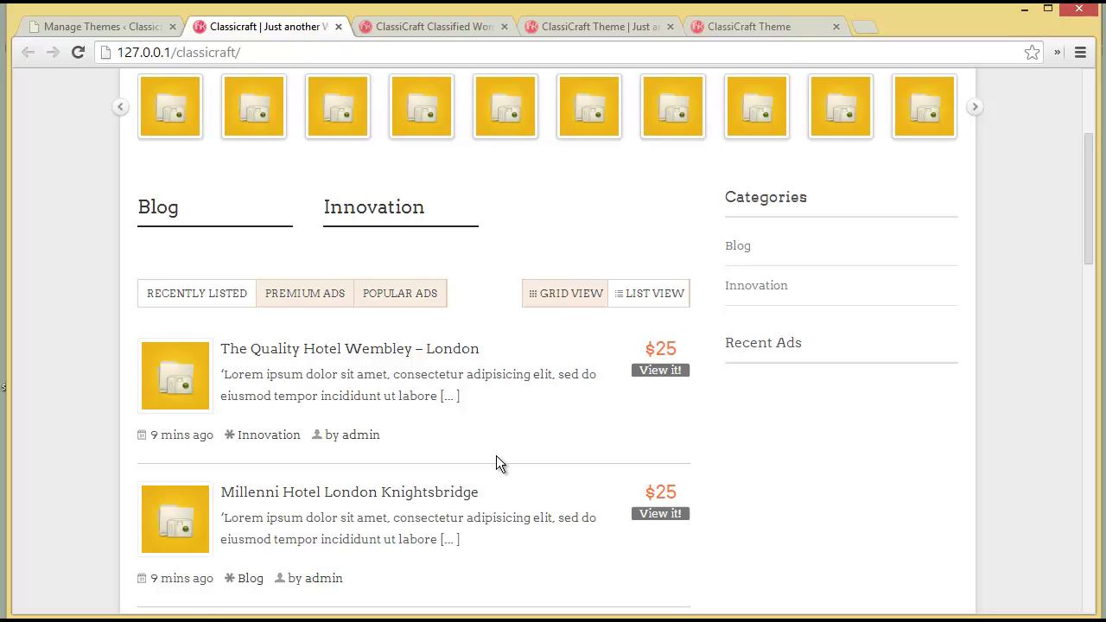
scroll(498, 458, "up", 3)
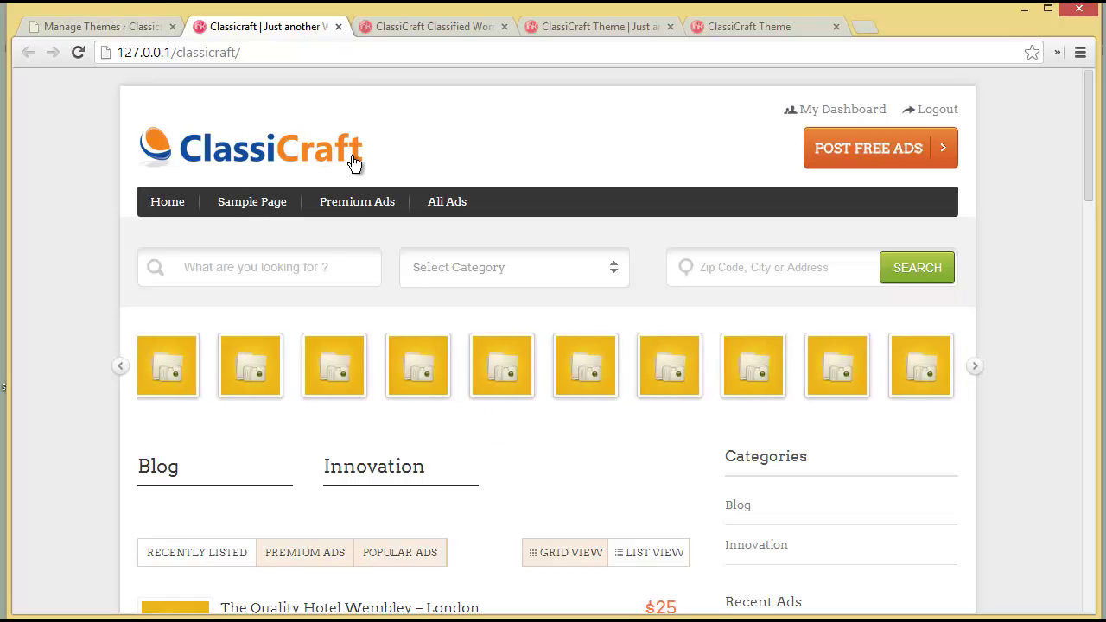
- Delete the theme's sample data, then reload the front page to confirm the ads are gone
left_click(131, 31)
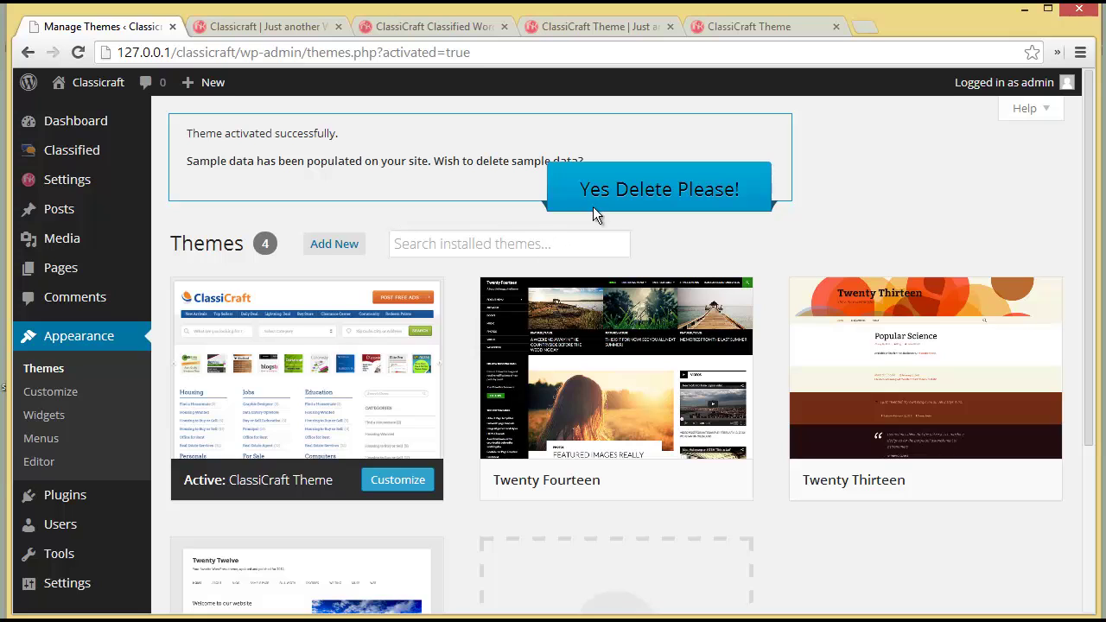
left_click(641, 206)
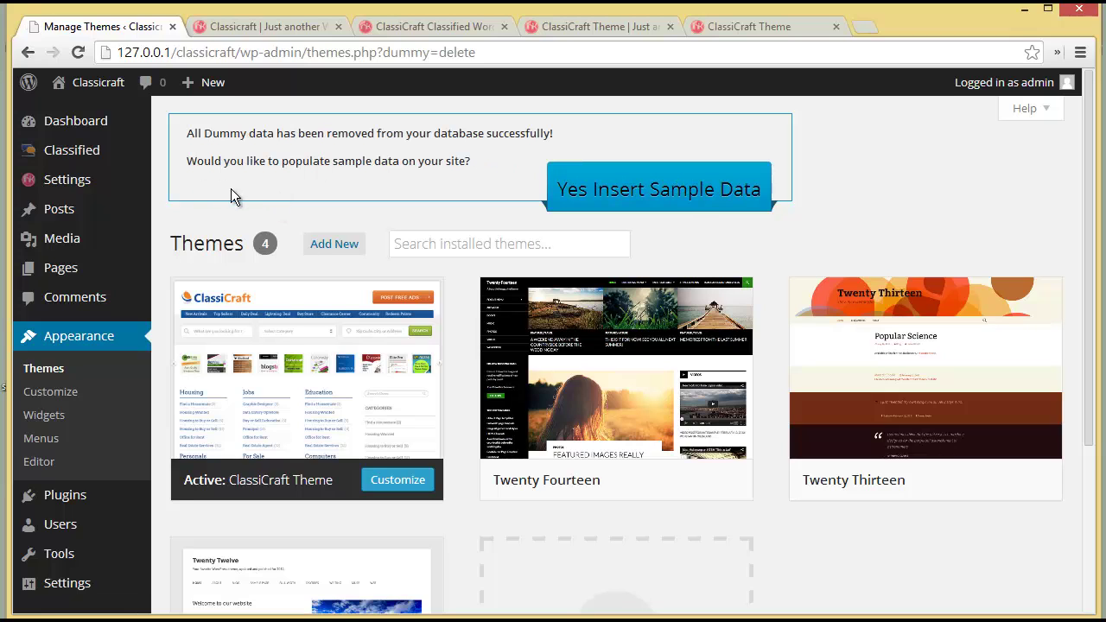
left_click(229, 26)
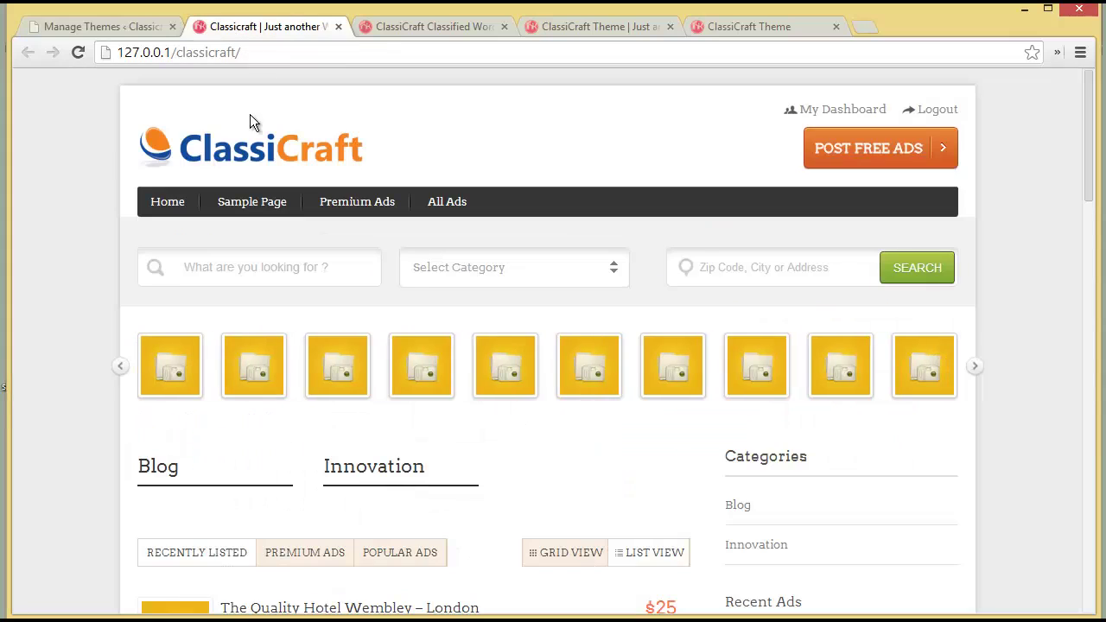
left_click(80, 54)
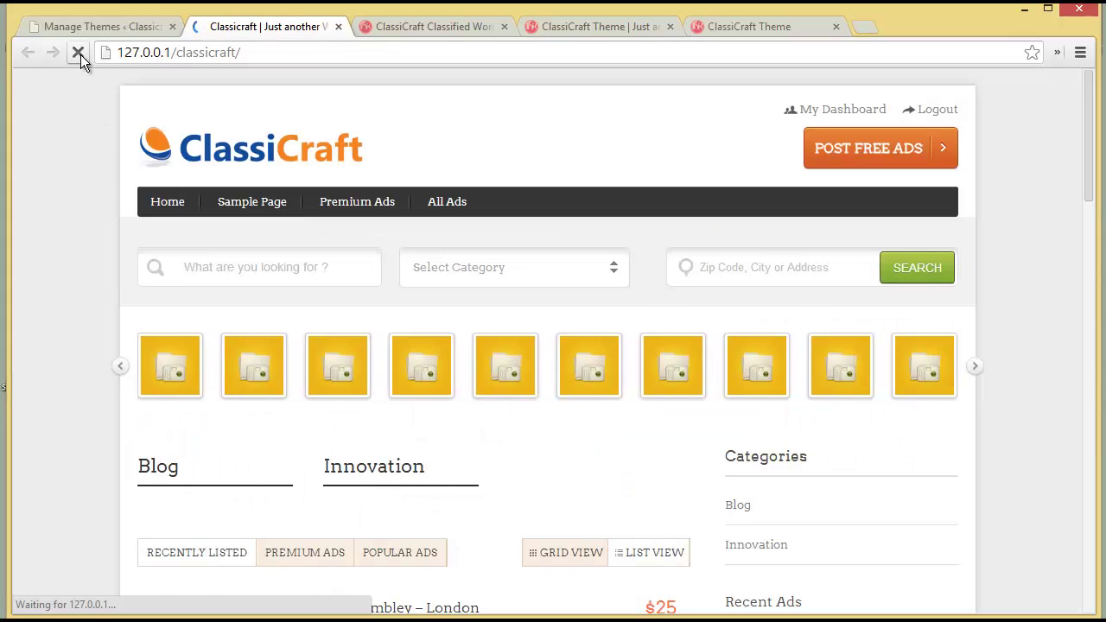
scroll(231, 421, "down", 3)
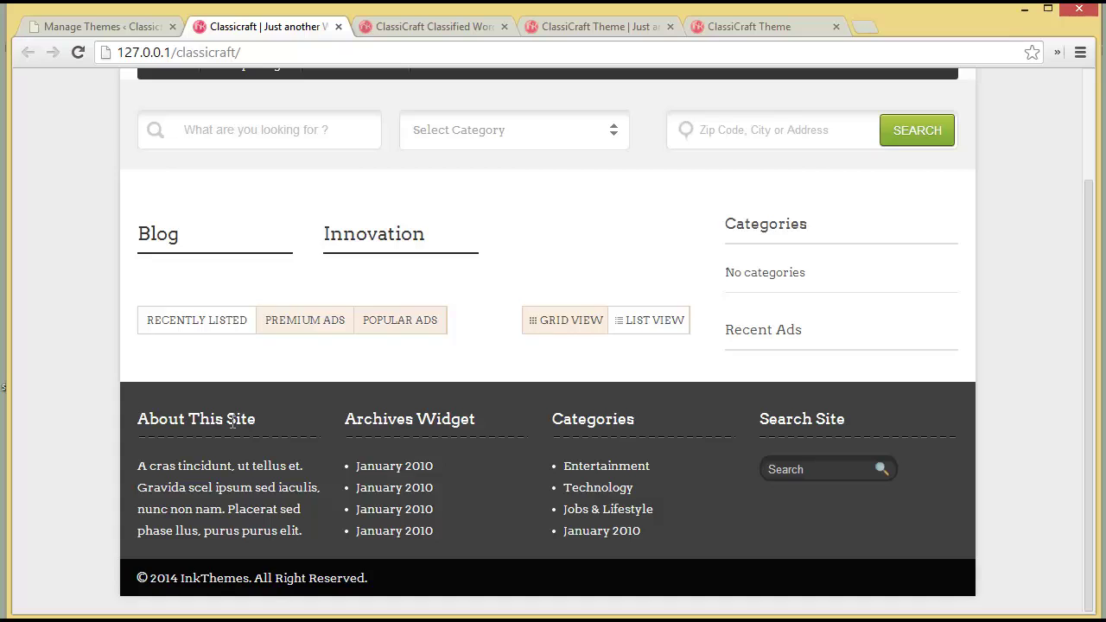
scroll(231, 424, "up", 2)
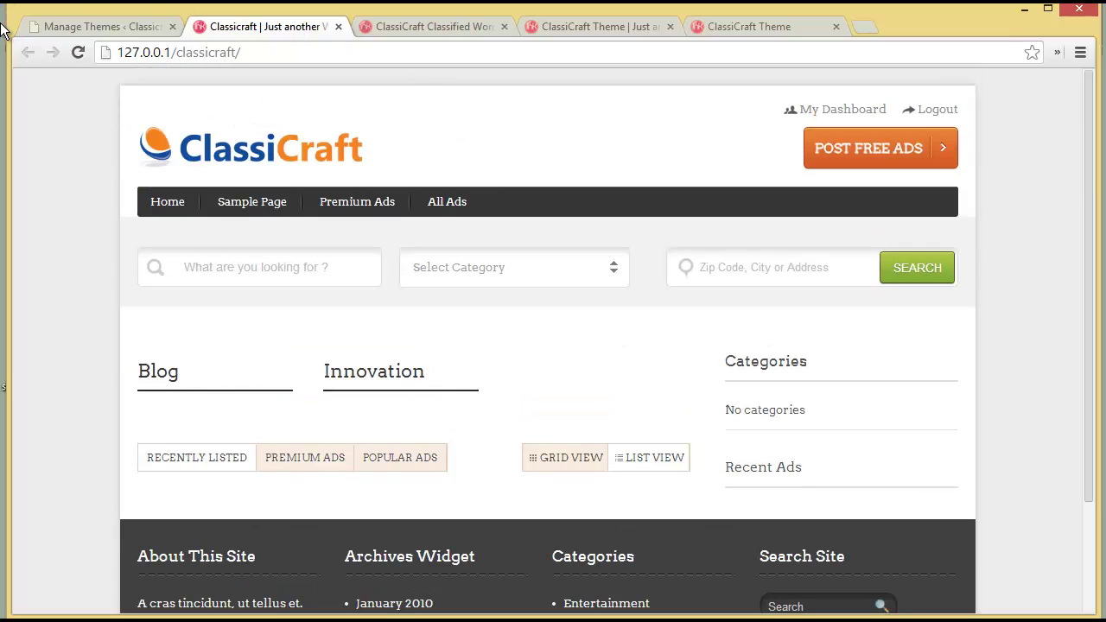
left_click(40, 26)
- Reinsert the ClassiCraft sample data and go to Settings > Theme Options
left_click(597, 185)
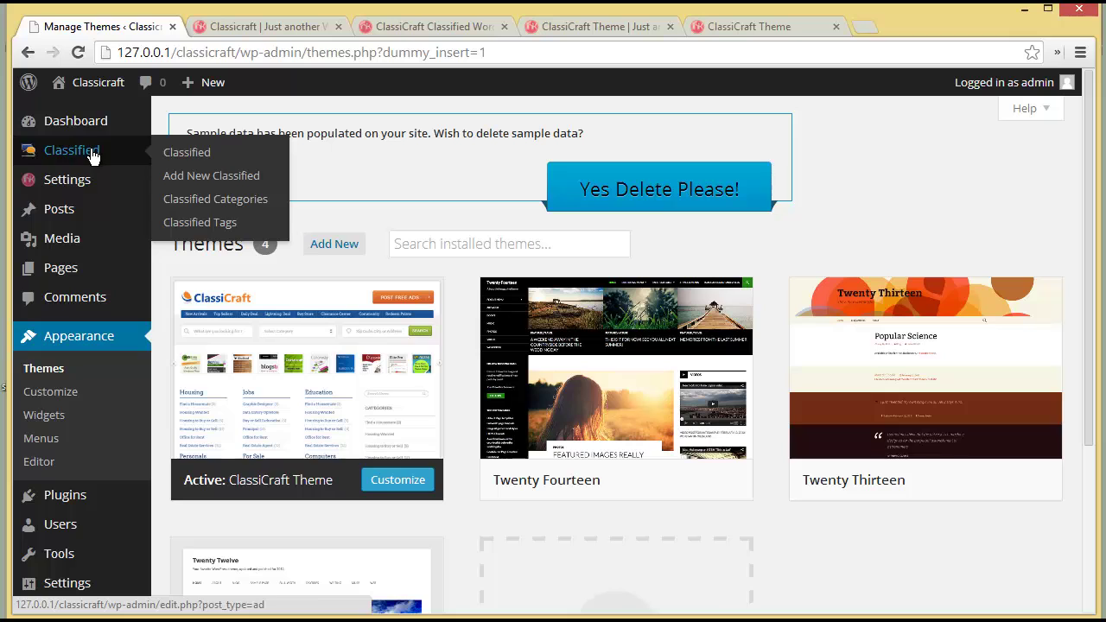
mouse_move(85, 177)
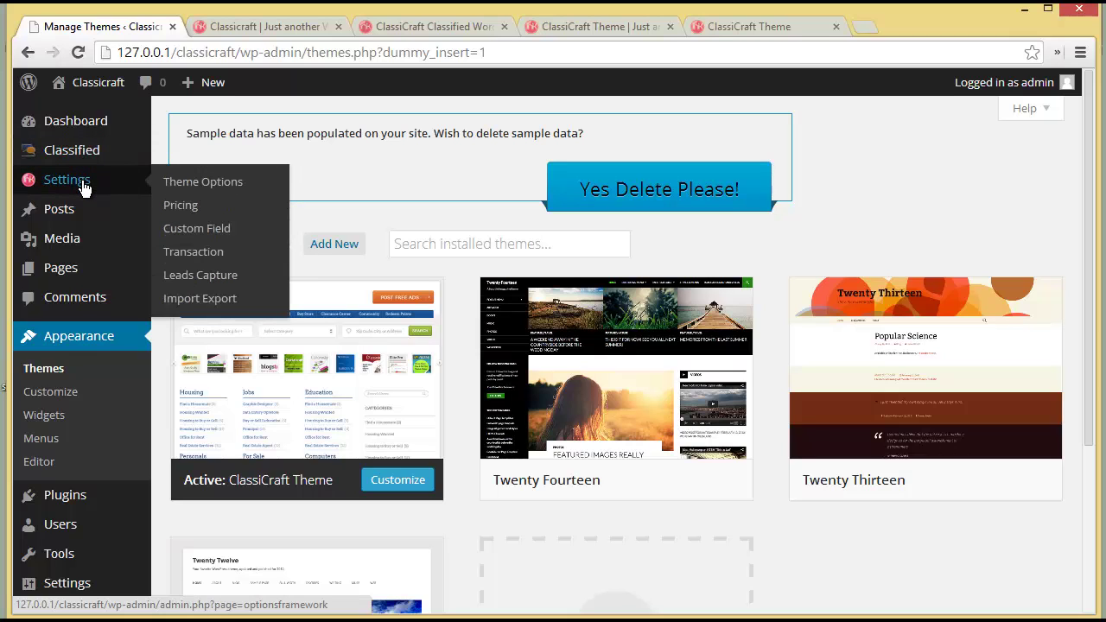
left_click(213, 183)
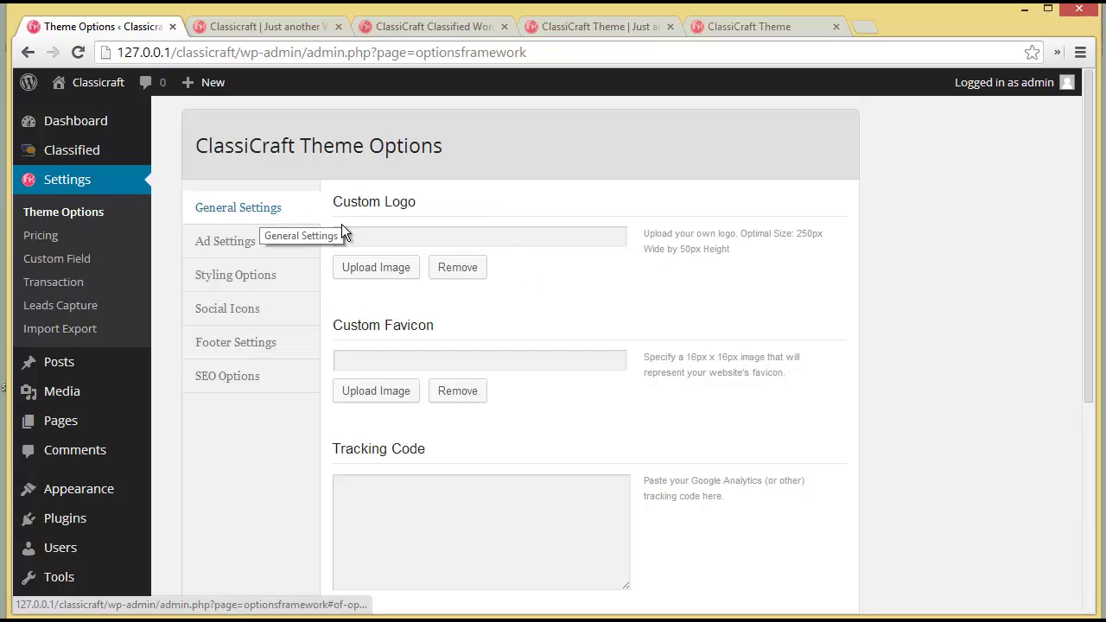
- Upload the logo image as the Custom Logo
left_click(375, 269)
double_click(664, 399)
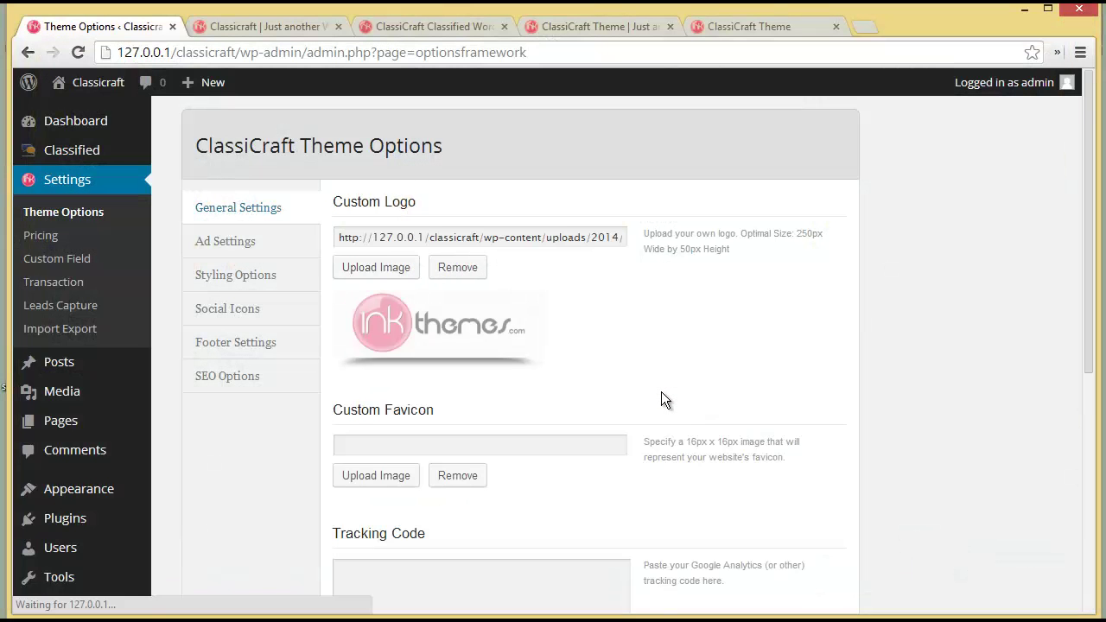
scroll(662, 392, "down", 3)
- Upload favicon1 as the Custom Favicon
left_click(370, 221)
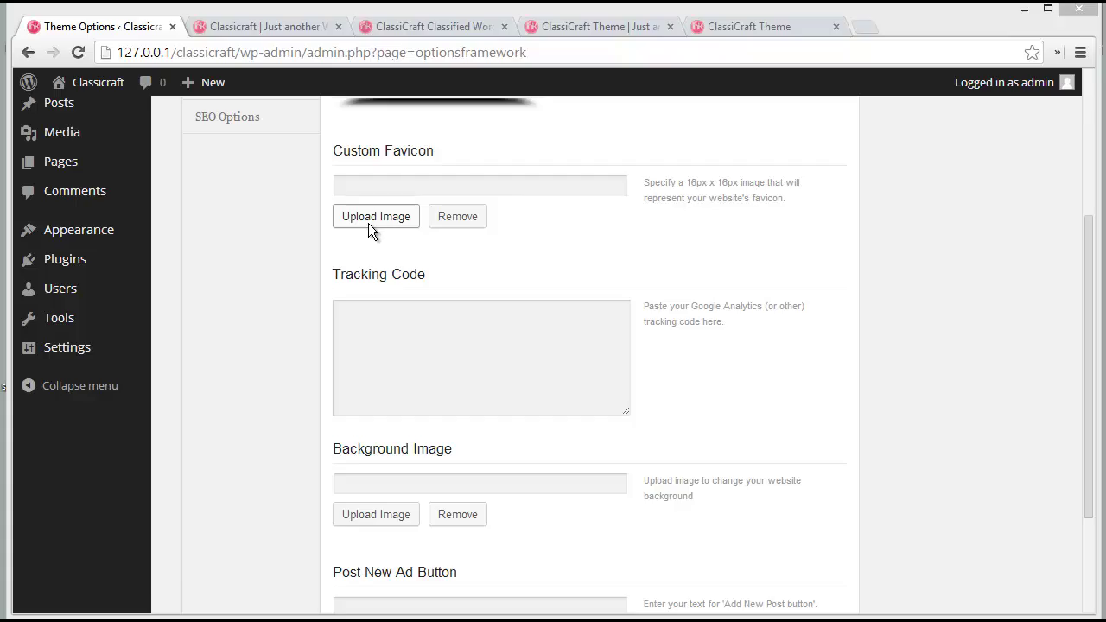
double_click(615, 351)
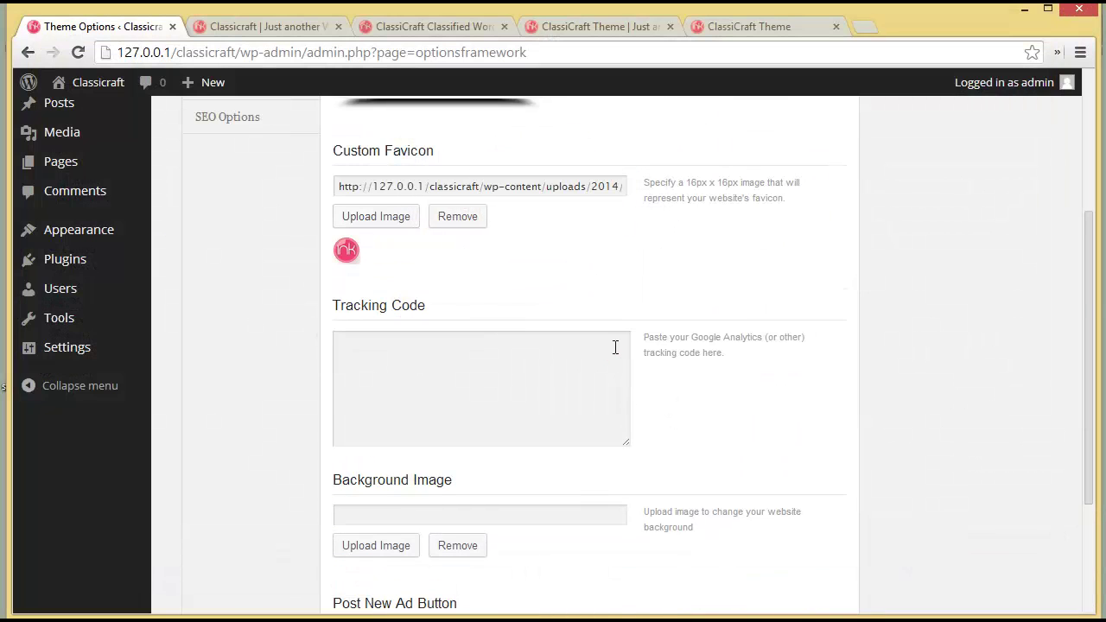
scroll(615, 347, "down", 2)
left_click(451, 204)
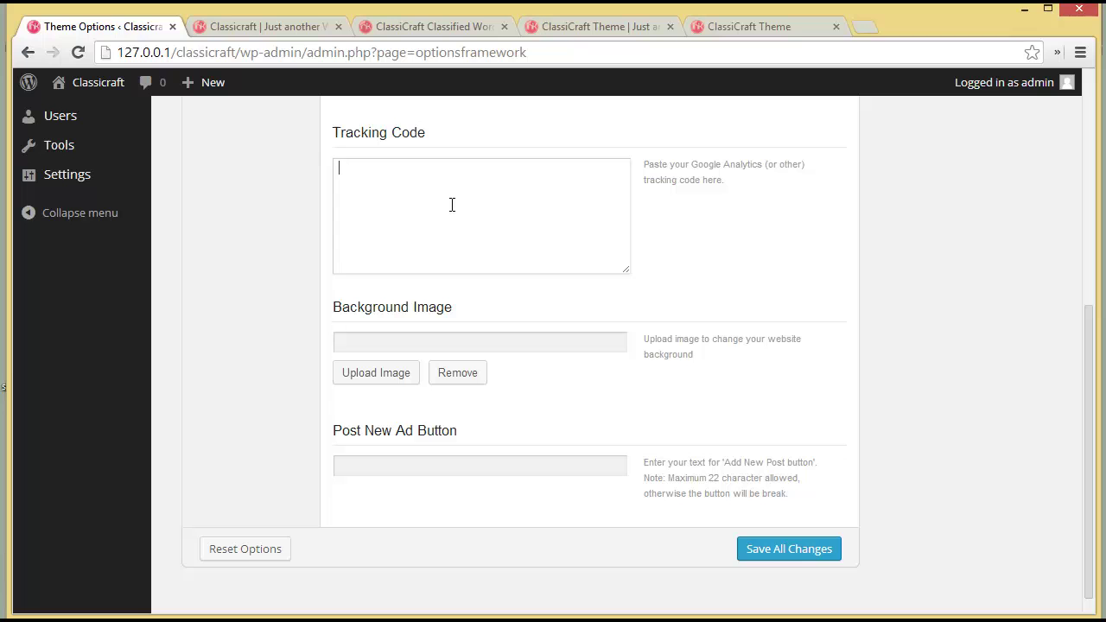
- Upload the h image as the theme's background image
left_click(374, 380)
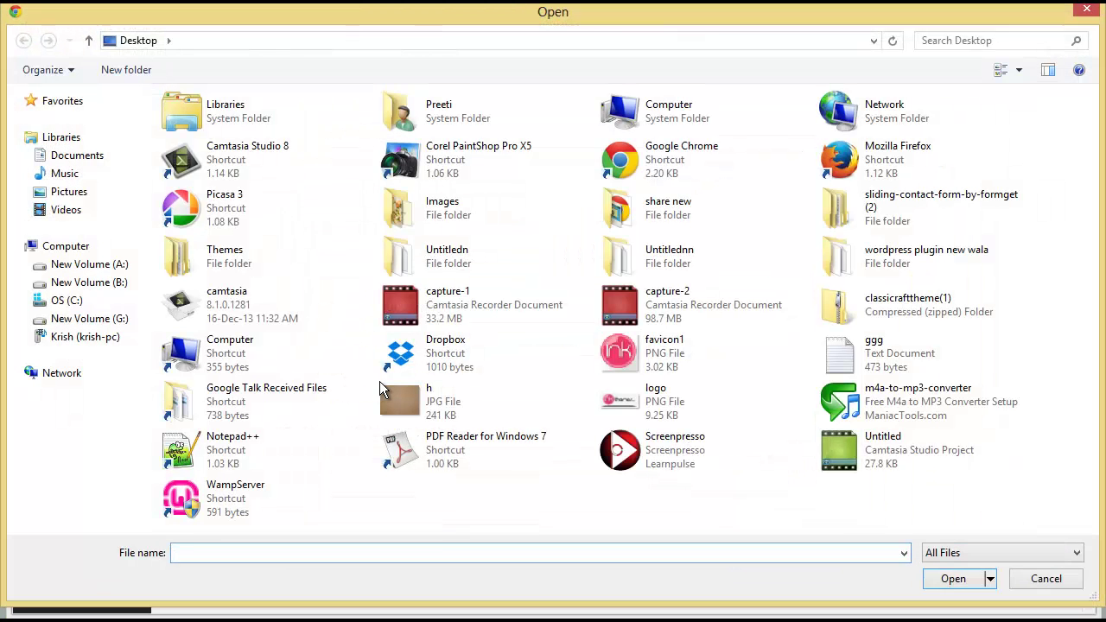
left_click(399, 395)
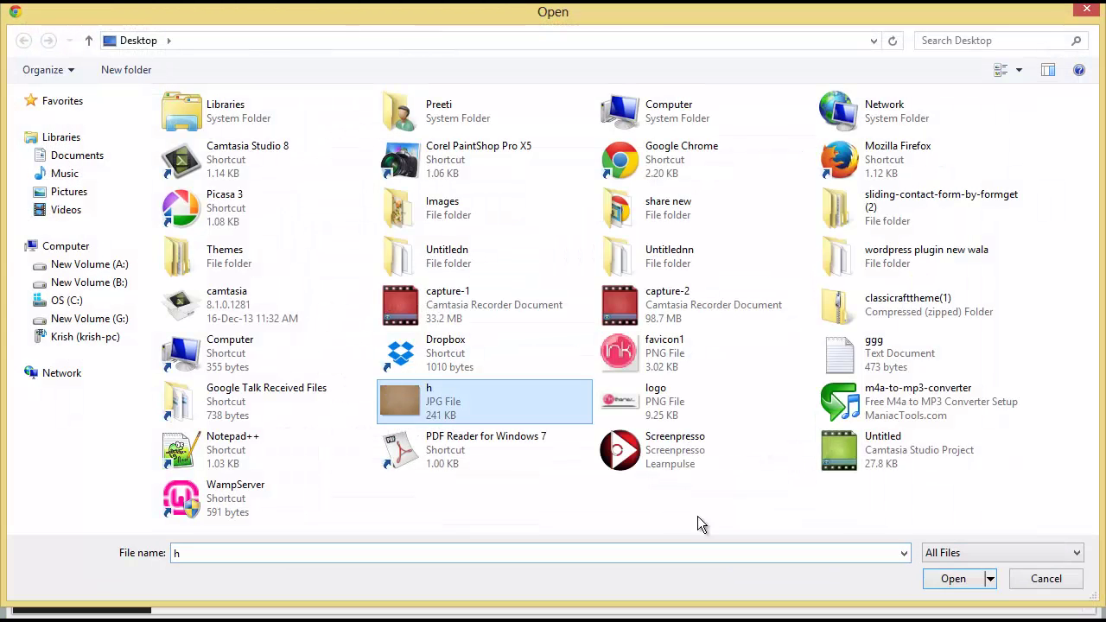
left_click(944, 575)
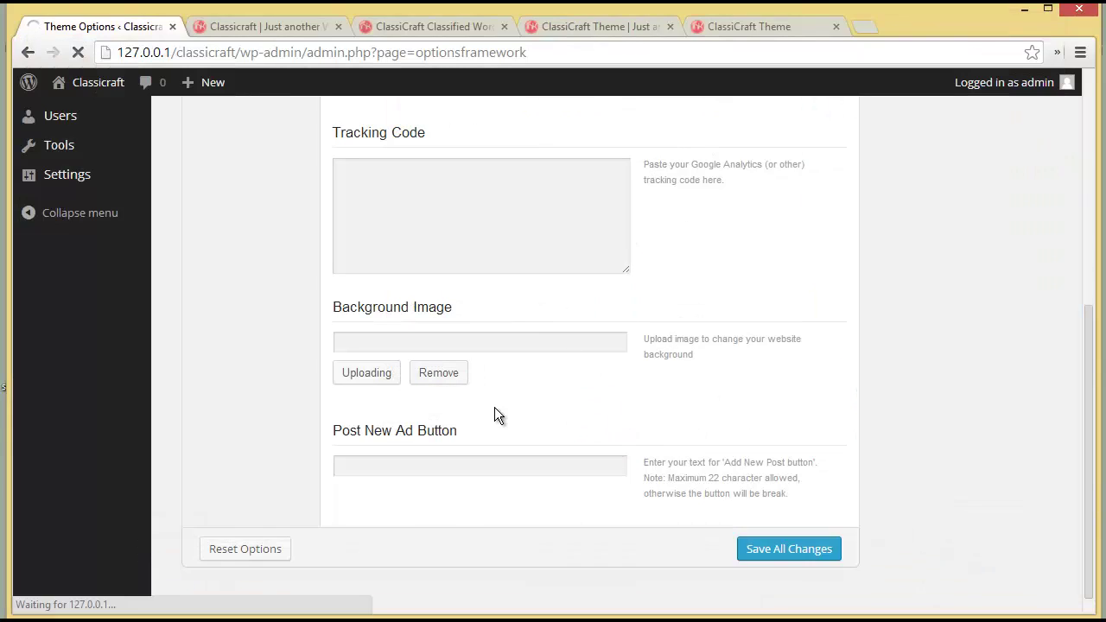
- Enter 'POST NEW AD' as the Post New Ad Button label after checking the live site
scroll(494, 410, "down", 3)
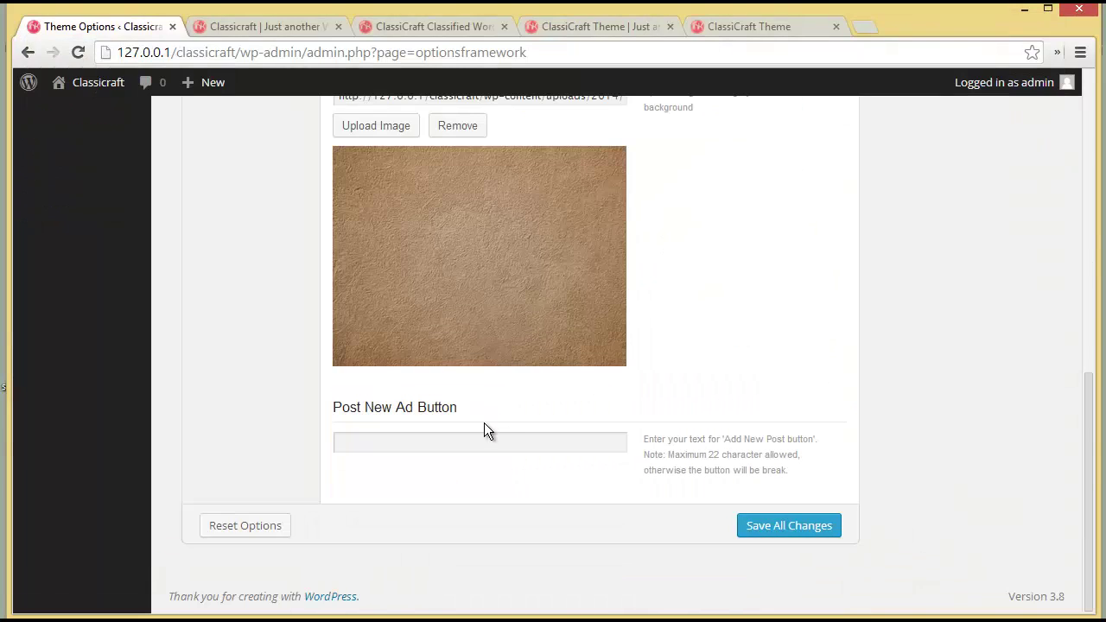
left_click(482, 443)
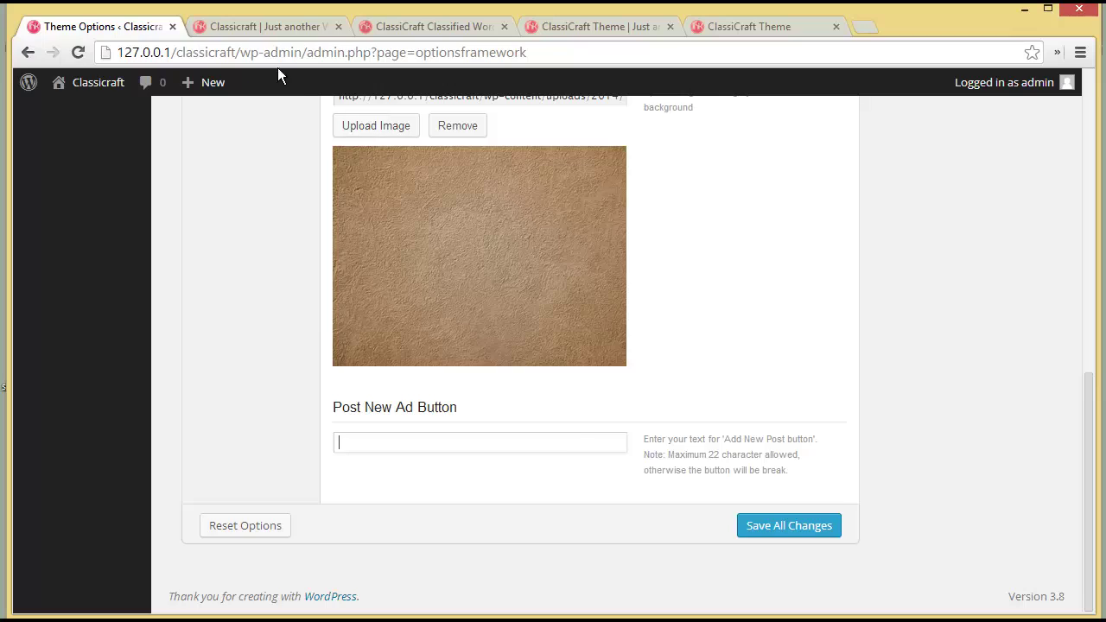
left_click(261, 31)
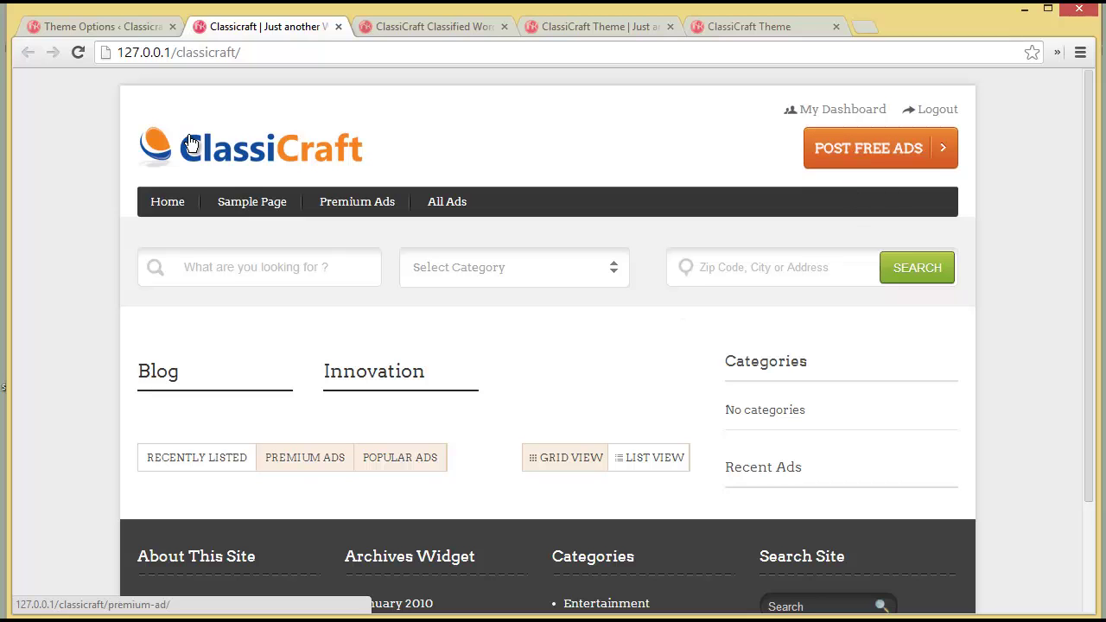
left_click(100, 30)
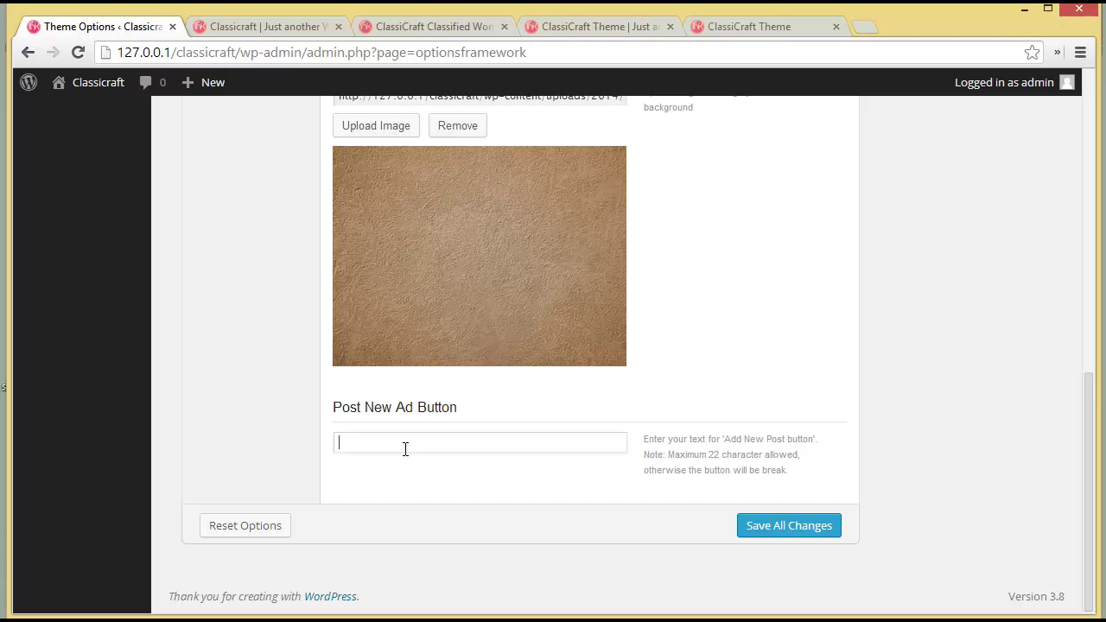
type("POST NEW AD")
- Save all changes and reload the site to see the logo, background and POST NEW AD button
left_click(819, 531)
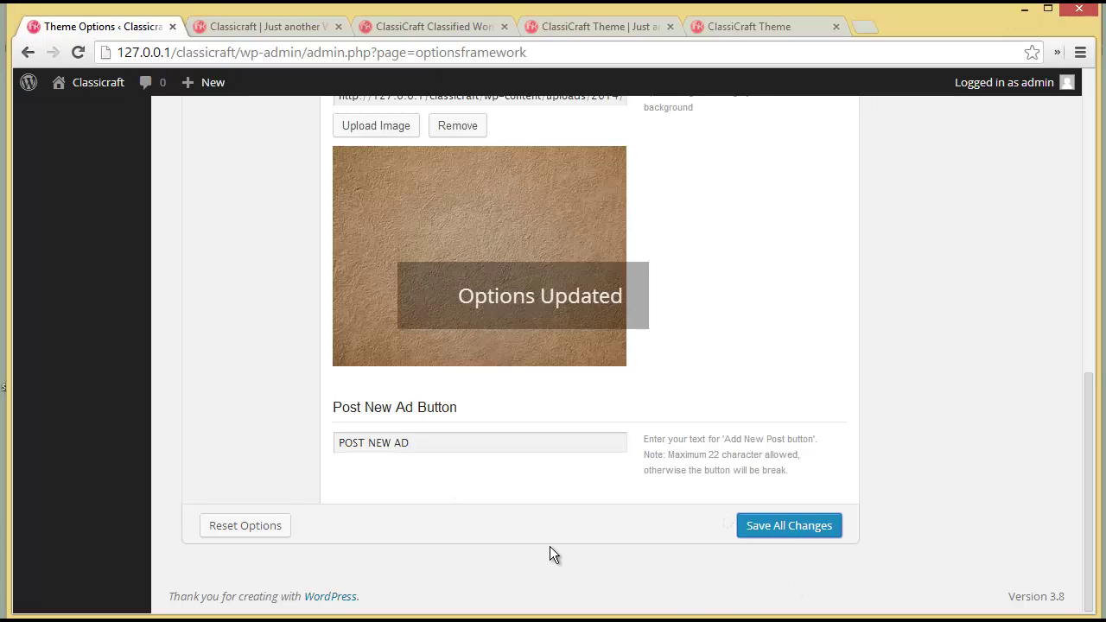
left_click(224, 29)
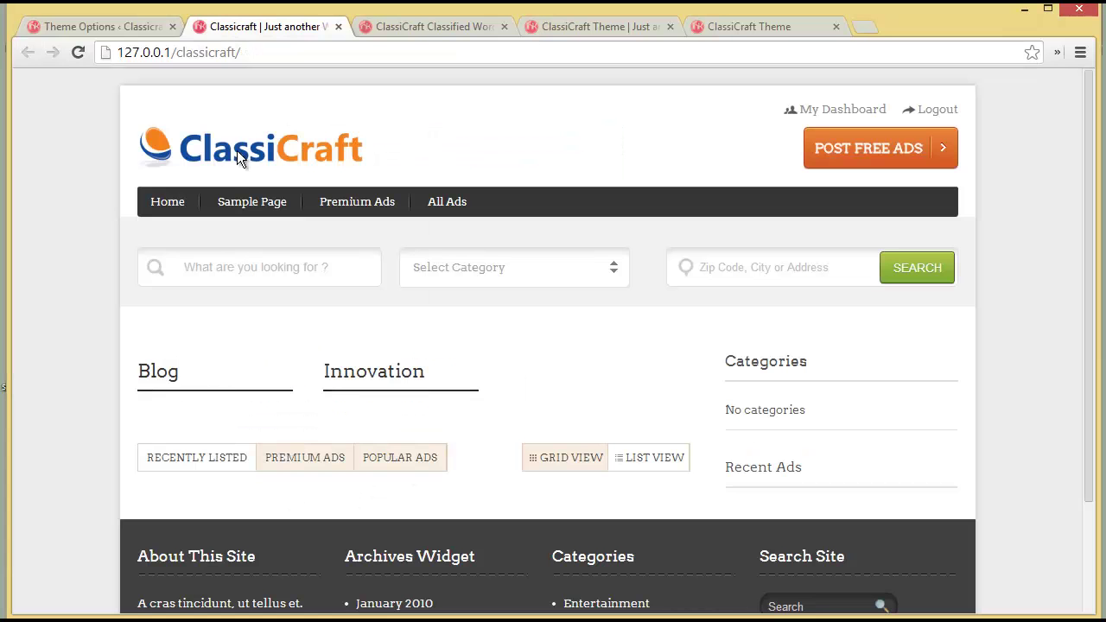
left_click(80, 50)
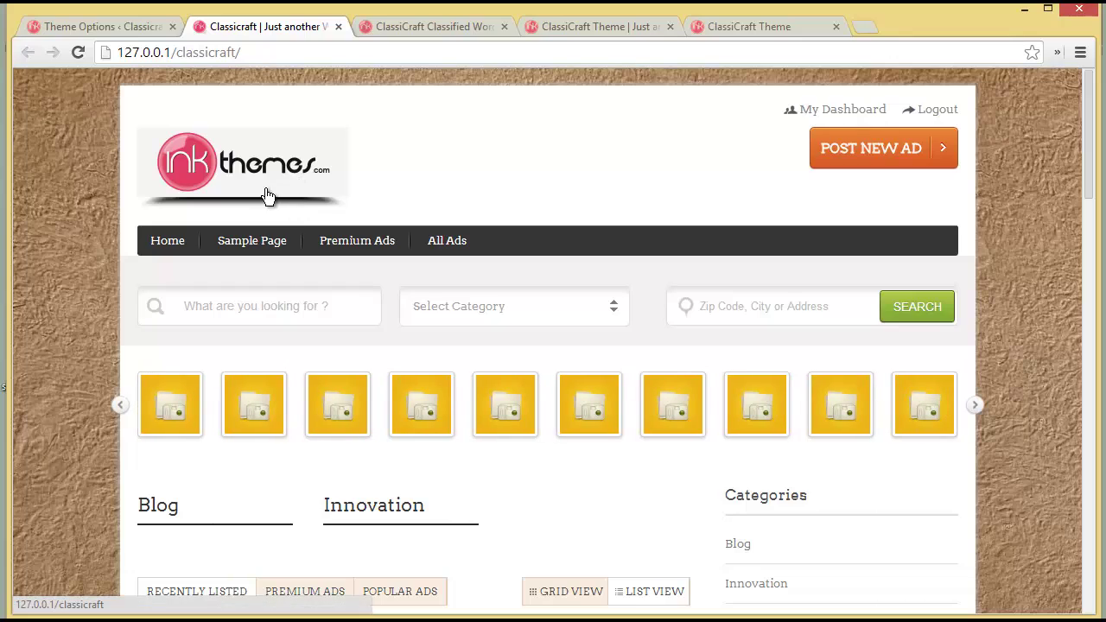
scroll(81, 449, "down", 5)
scroll(82, 449, "up", 2)
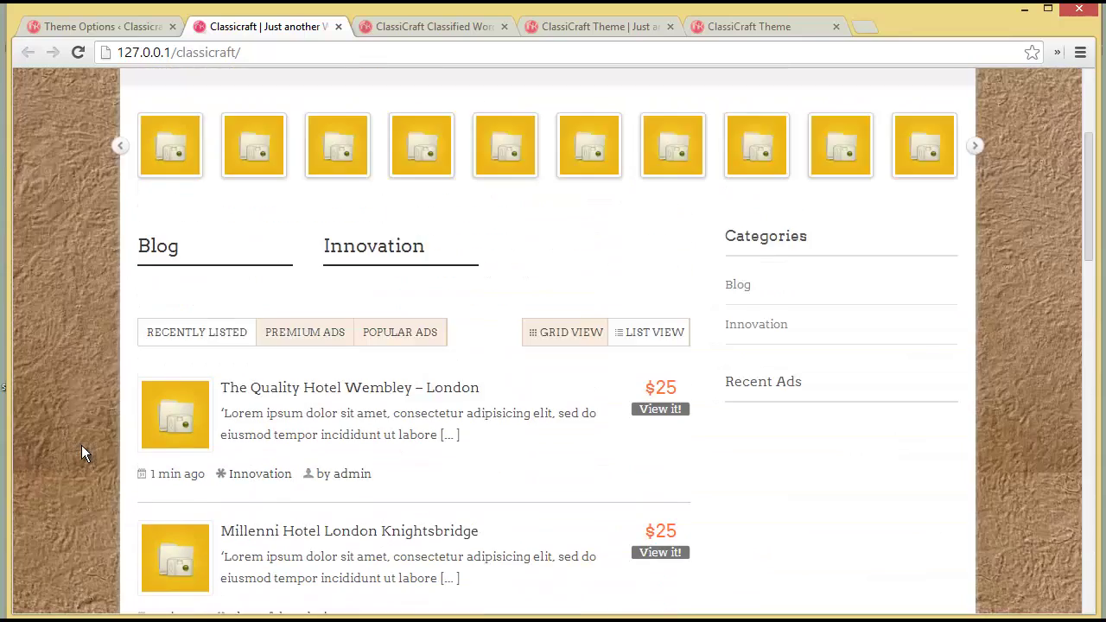
scroll(81, 445, "up", 3)
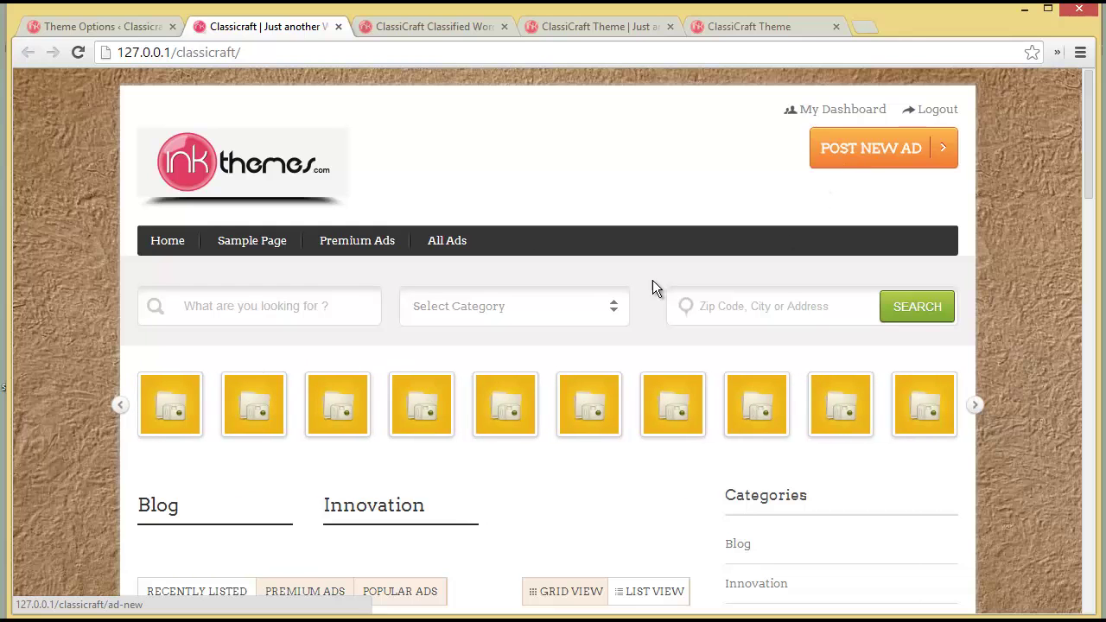
left_click(99, 26)
- Show the Ad Settings section and keep Free Ad status at Pending
scroll(245, 361, "up", 10)
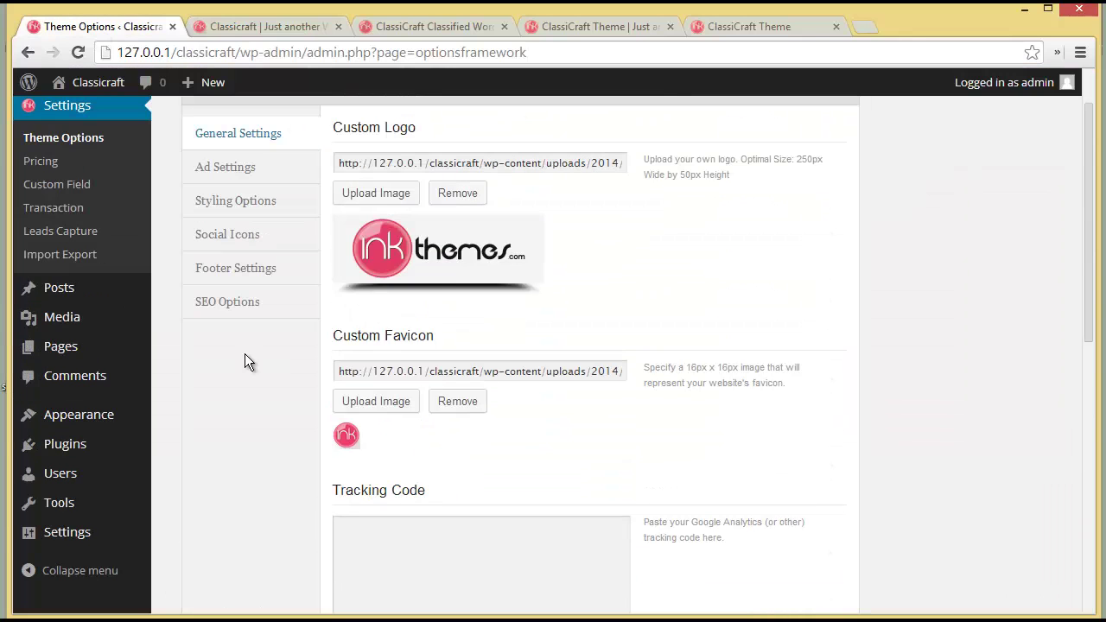
left_click(224, 167)
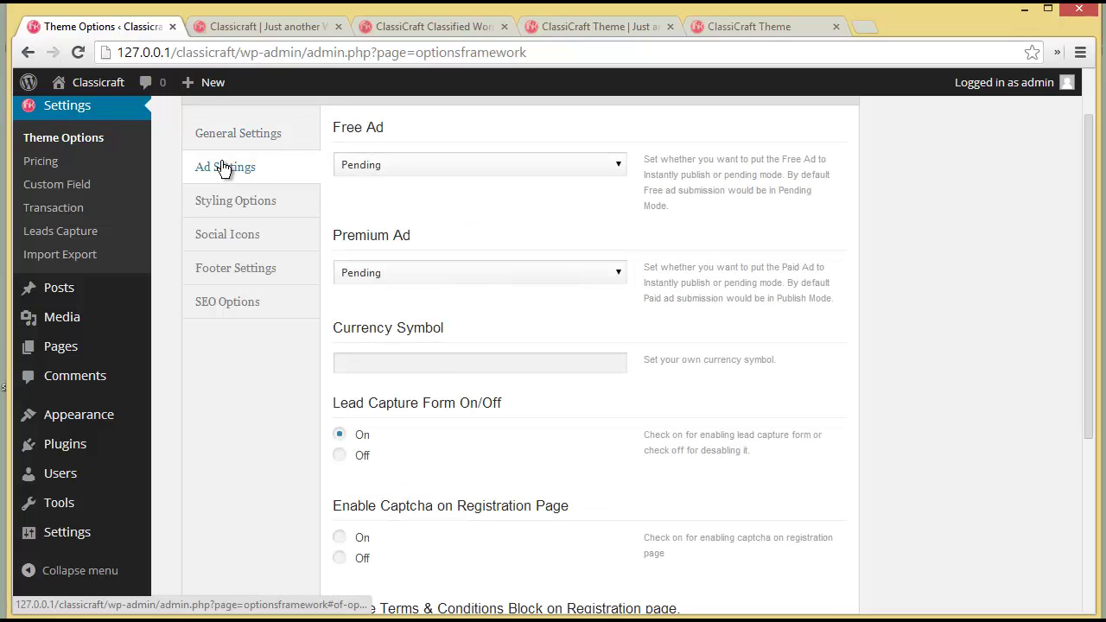
left_click(364, 166)
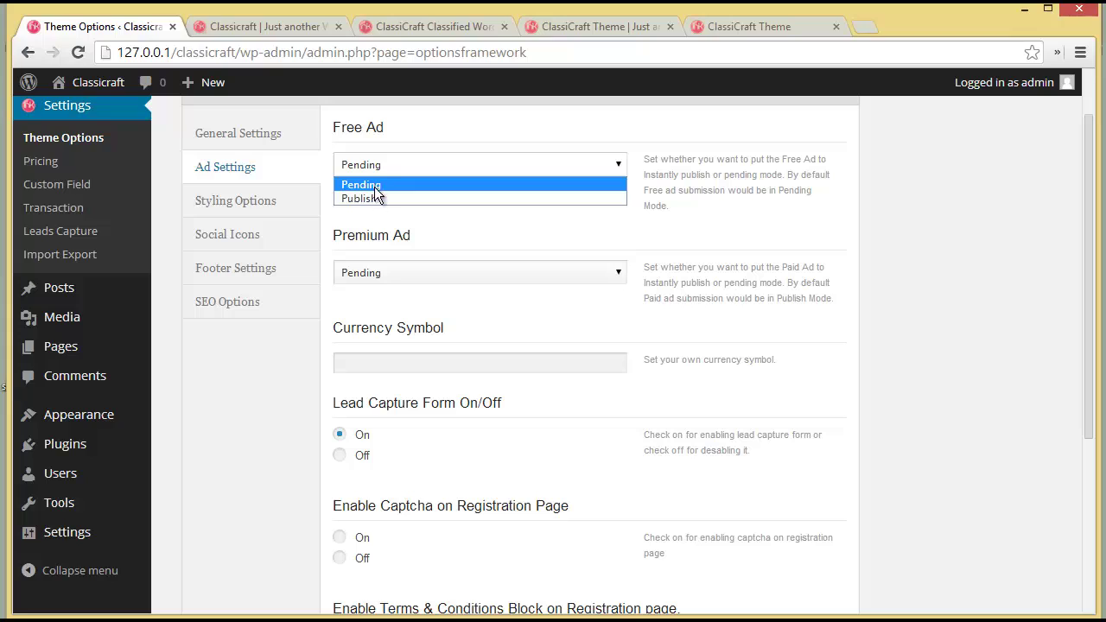
left_click(374, 186)
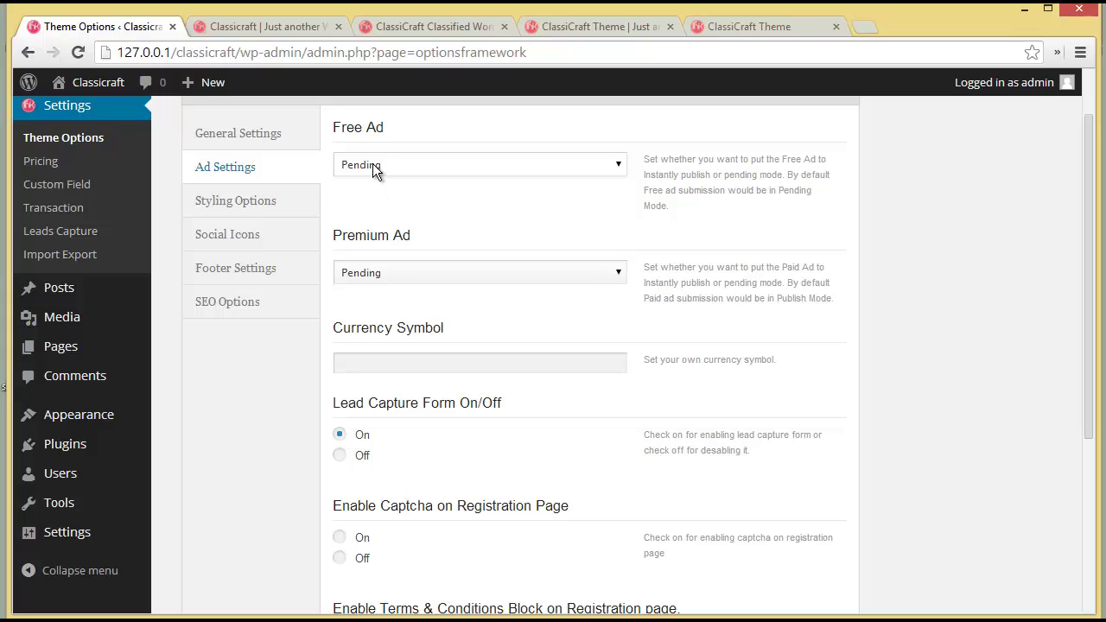
left_click(373, 165)
left_click(368, 187)
- Keep the Premium Ad status at Pending
left_click(375, 272)
left_click(375, 271)
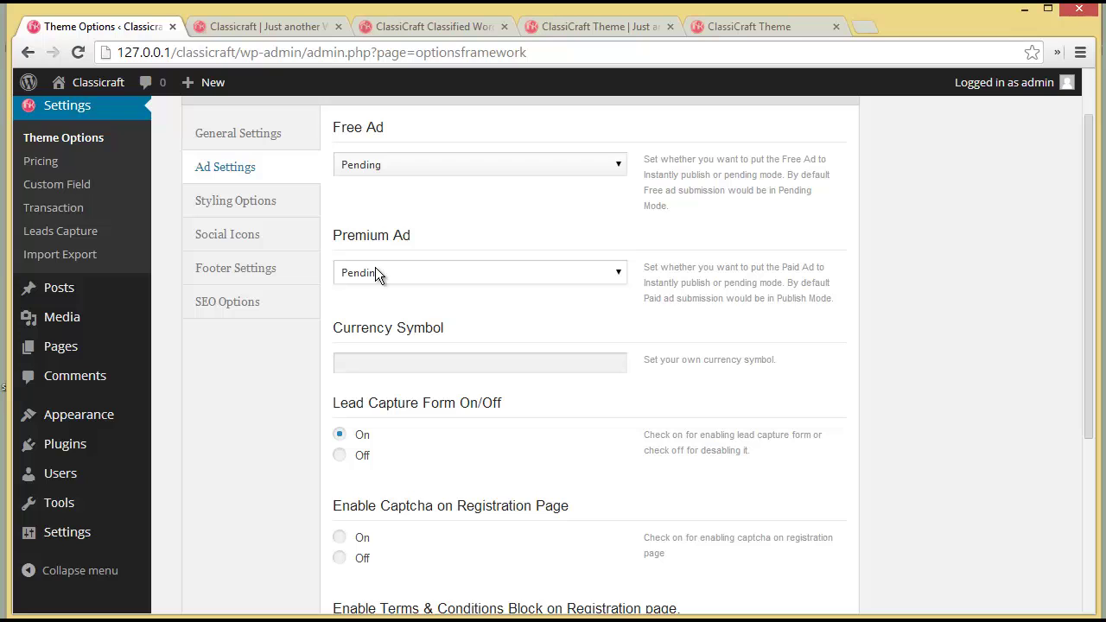
scroll(375, 268, "down", 1)
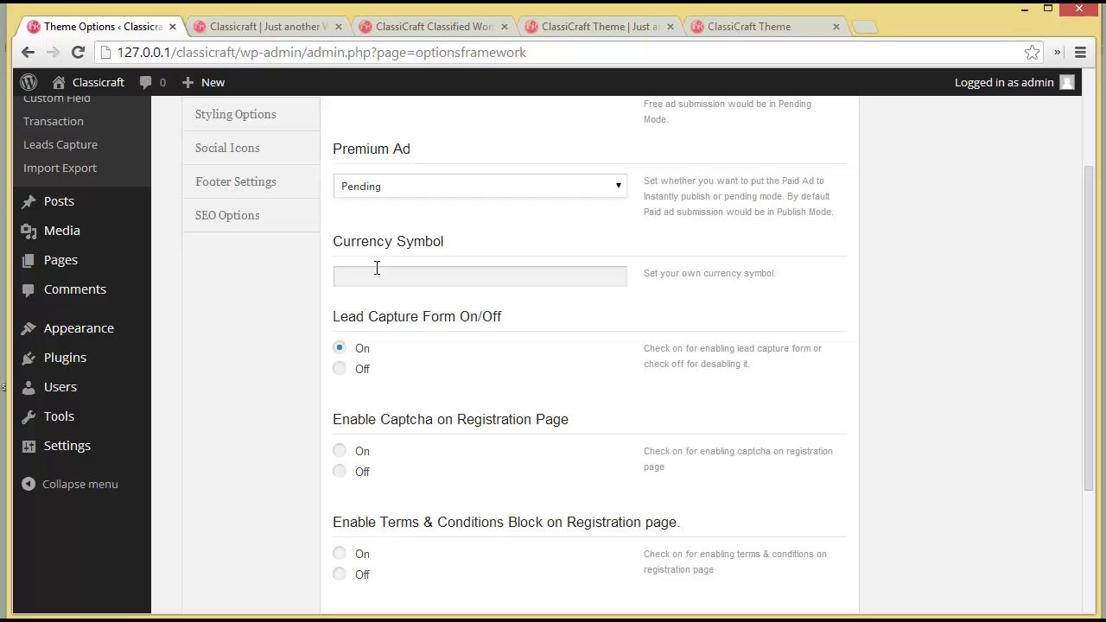
left_click(365, 190)
left_click(365, 190)
left_click(365, 190)
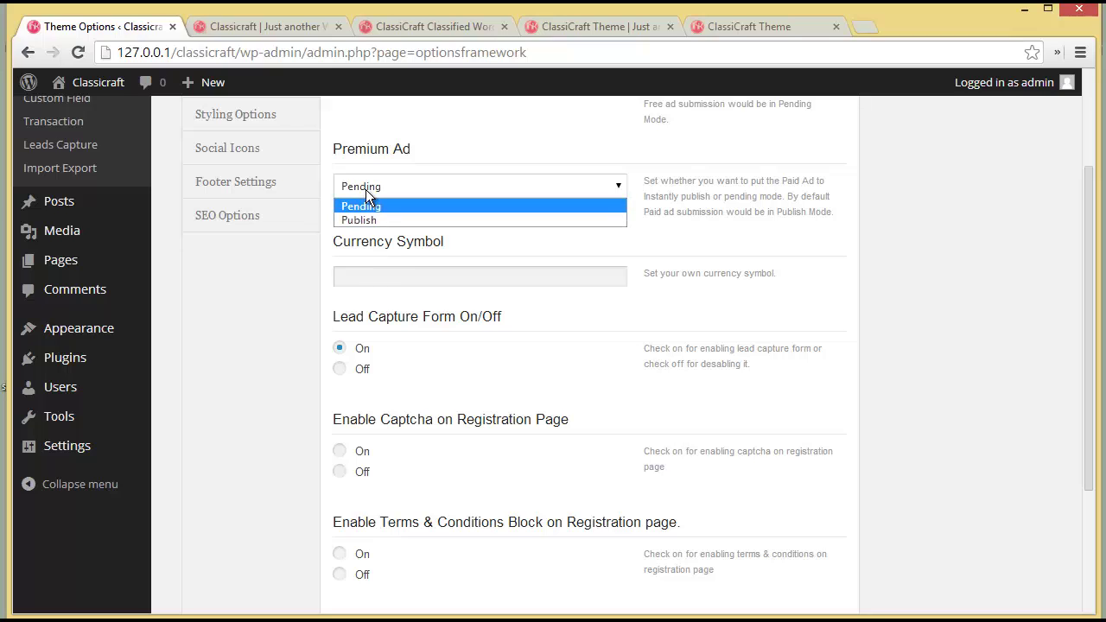
left_click(370, 205)
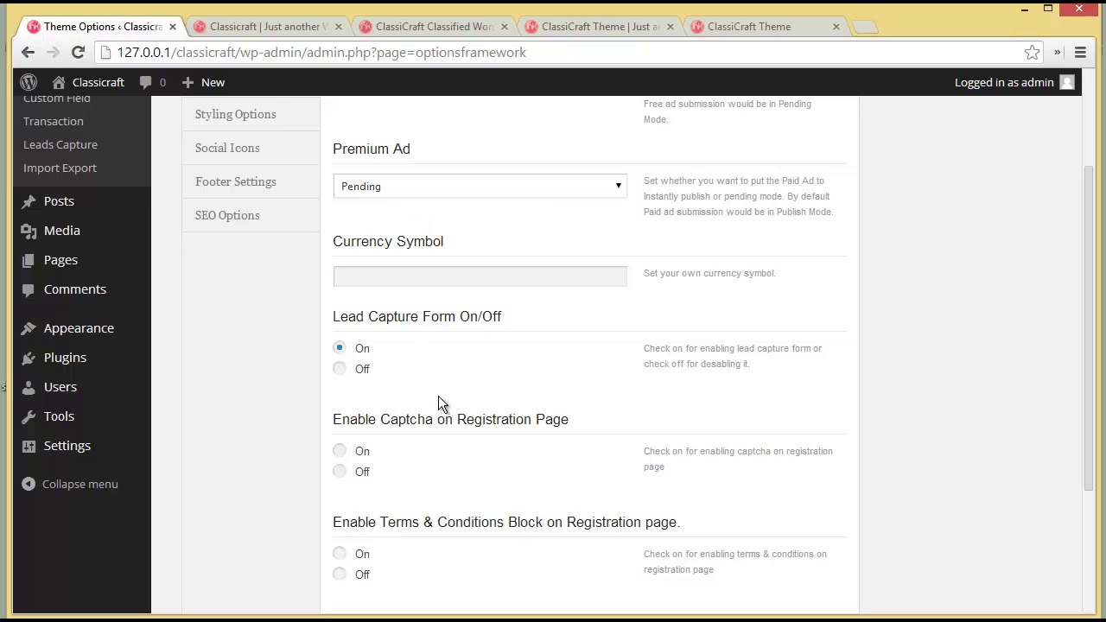
scroll(438, 395, "down", 1)
left_click(372, 193)
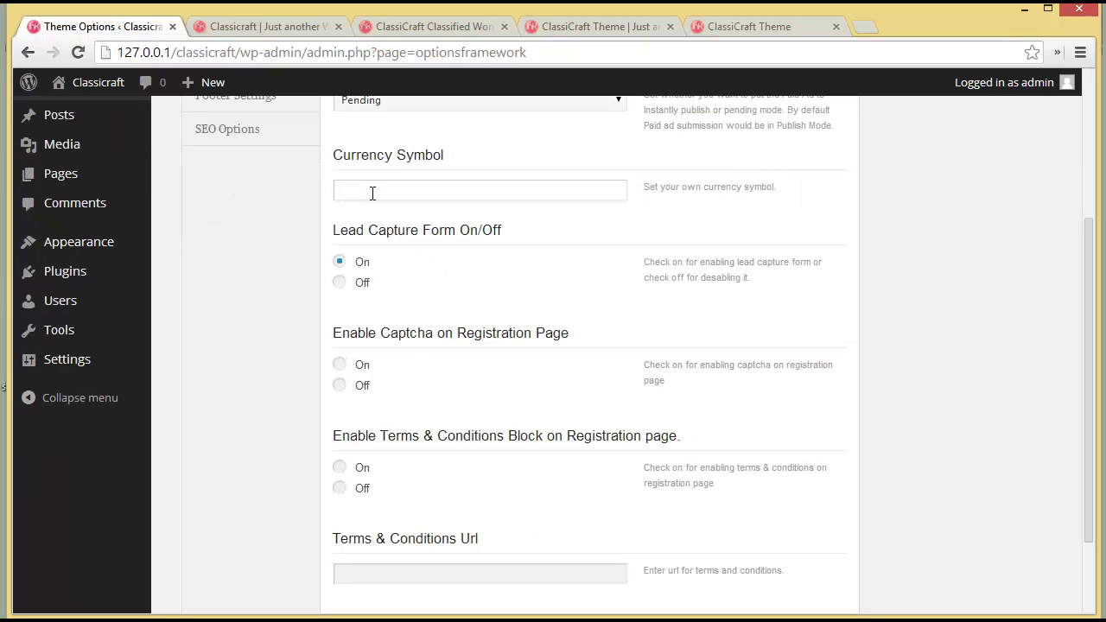
- Check the Contact This Person form on The Quality Hotel Wembley – London ad page
left_click(262, 28)
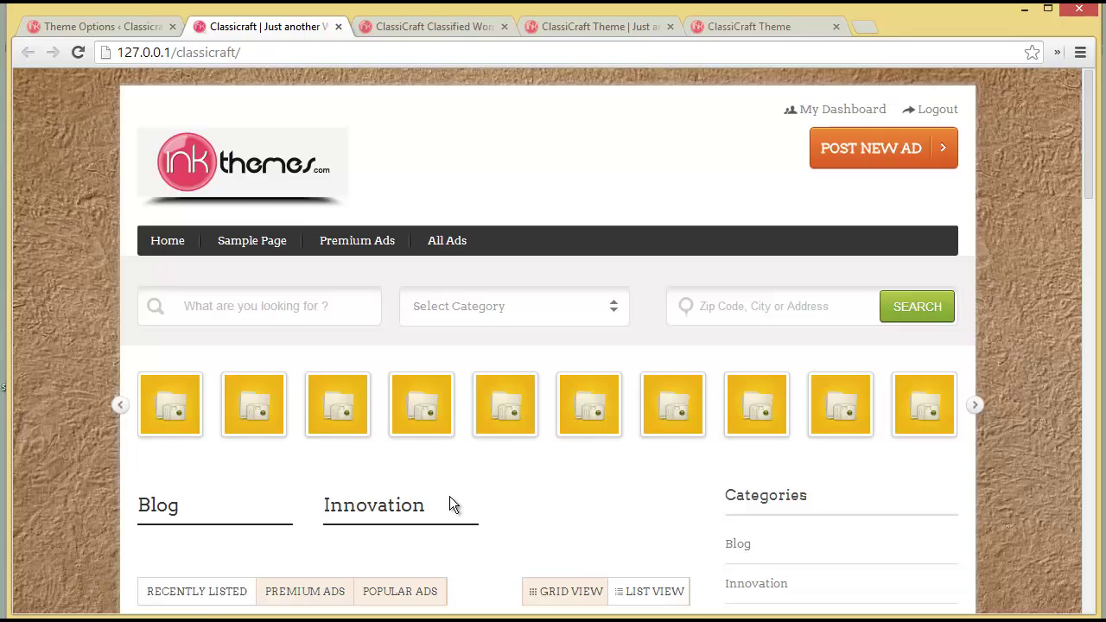
scroll(458, 519, "down", 4)
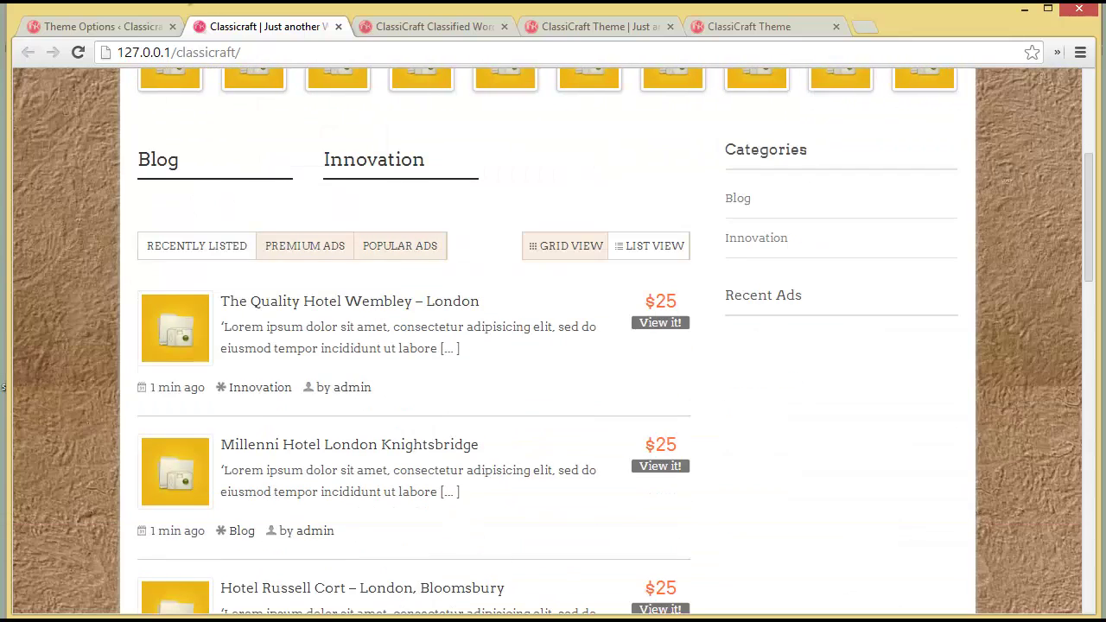
left_click(124, 29)
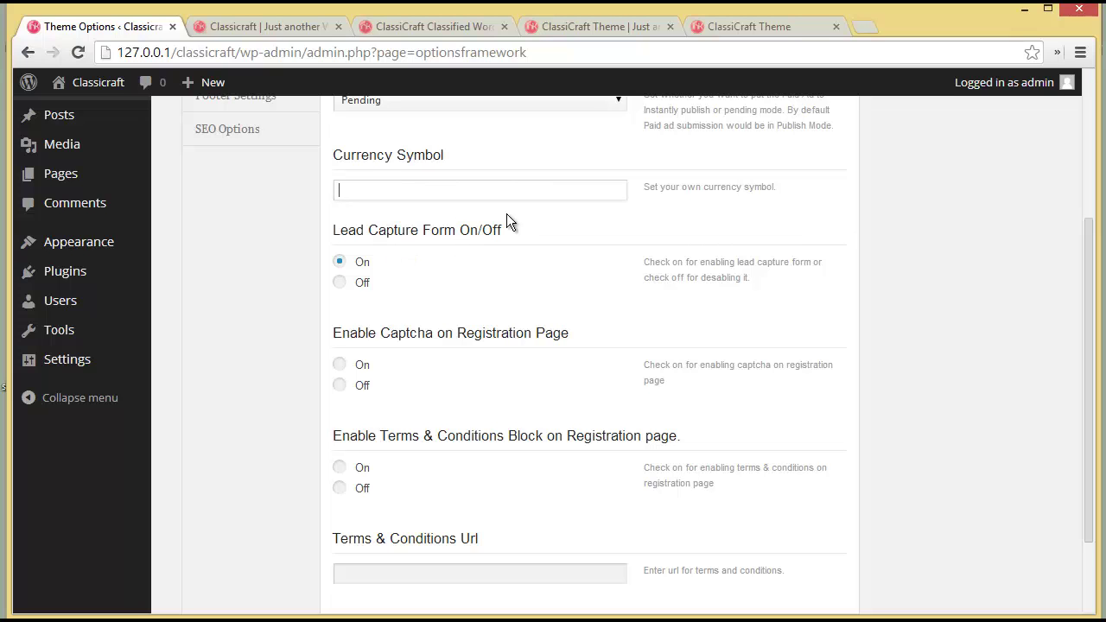
left_click(232, 28)
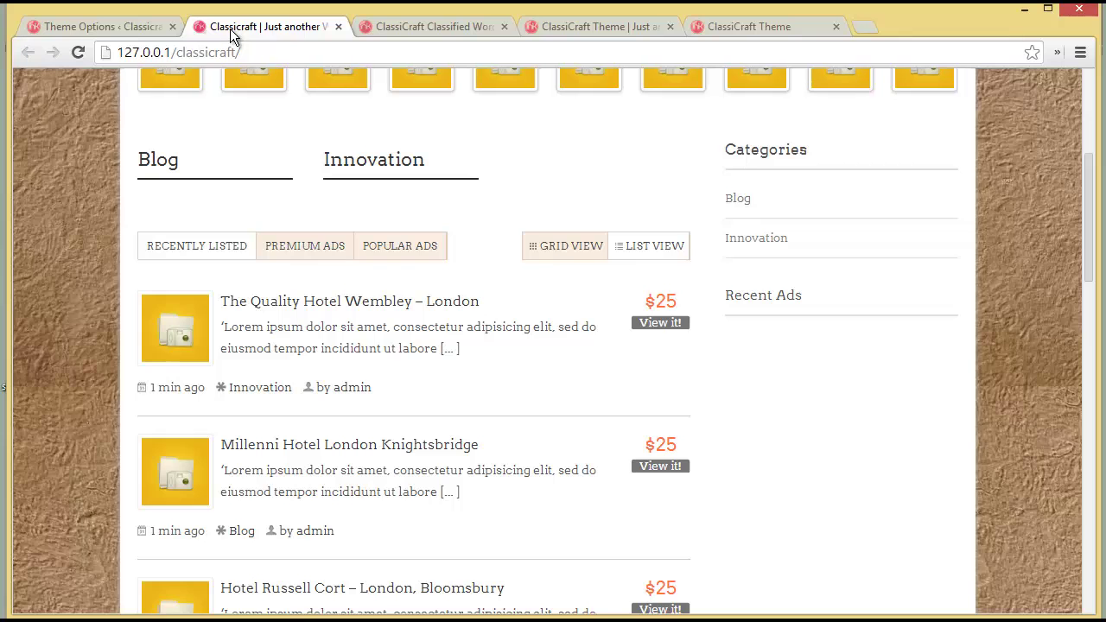
left_click(377, 303)
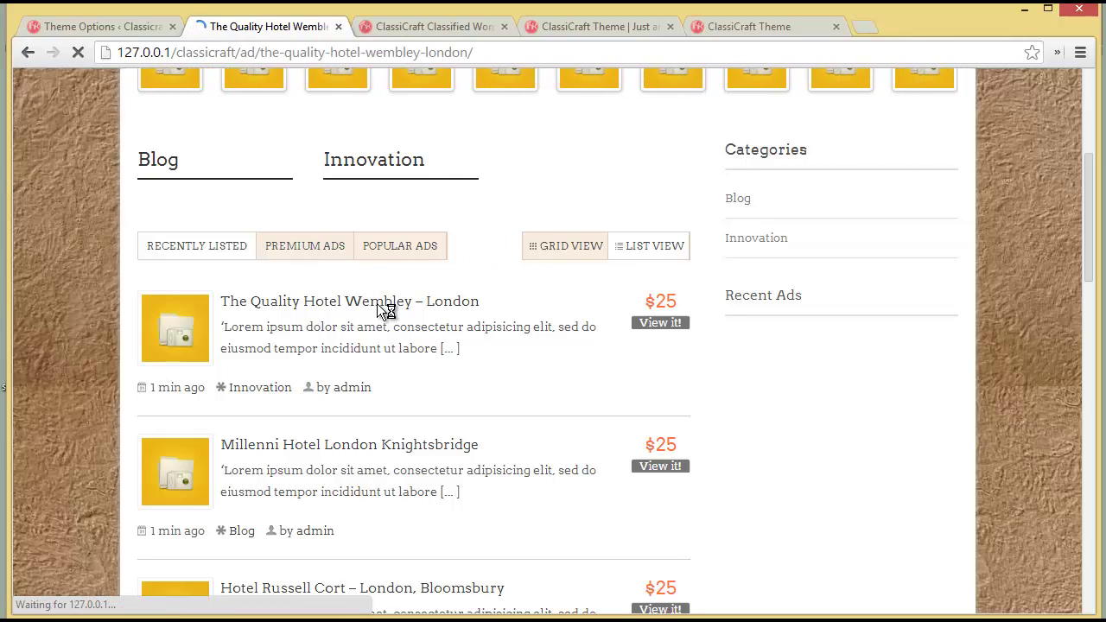
scroll(778, 389, "down", 3)
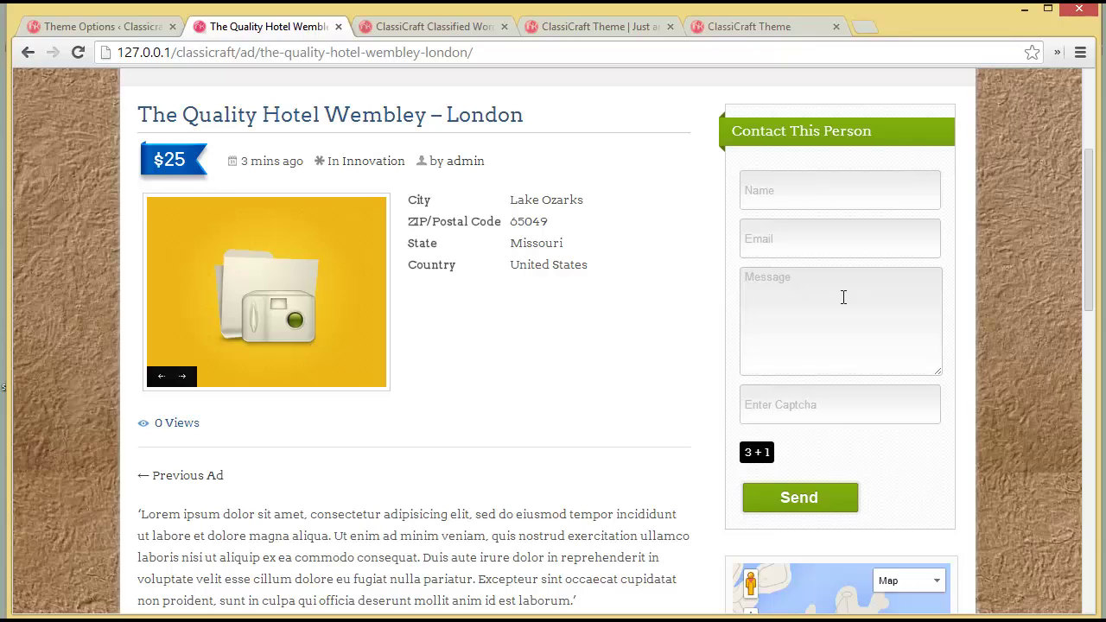
left_click(118, 26)
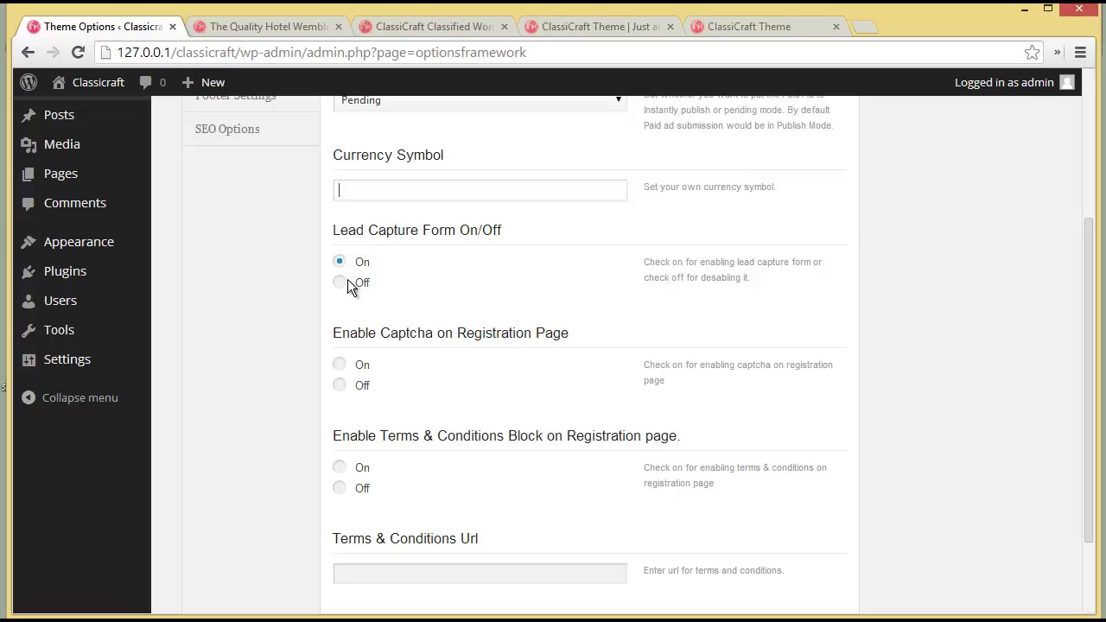
left_click(280, 29)
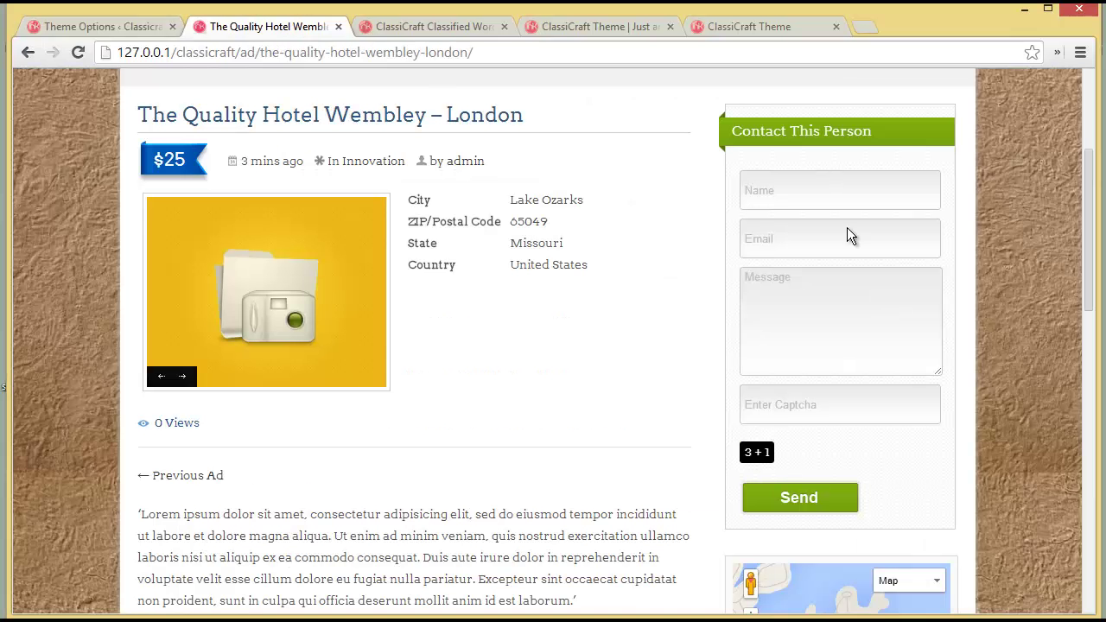
left_click(137, 27)
scroll(577, 344, "down", 1)
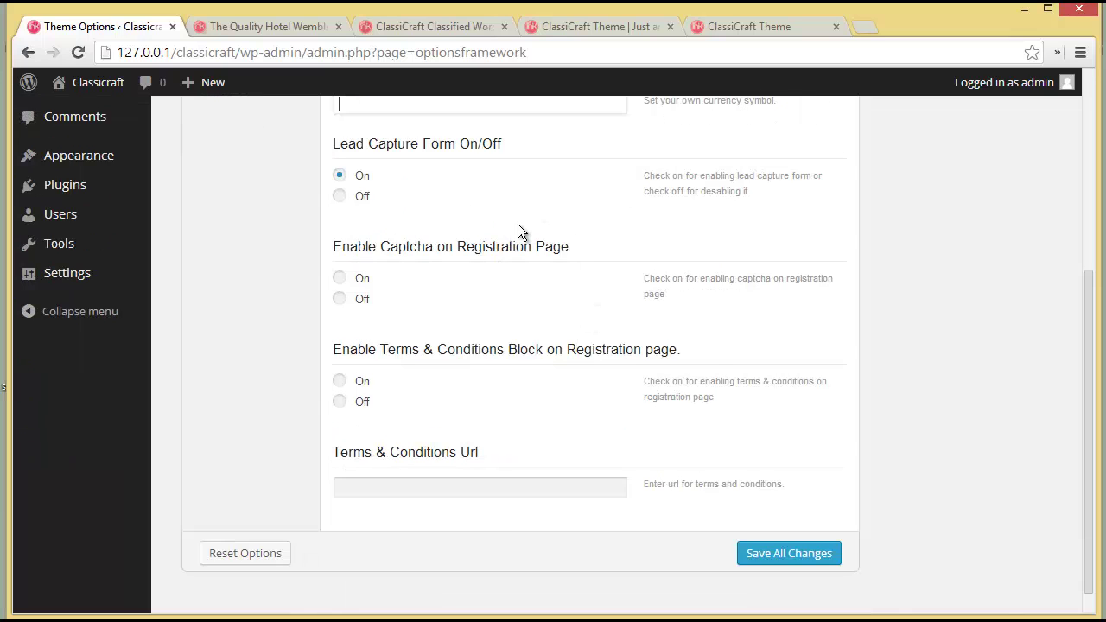
- After checking the demo sign-in page, switch on registration captcha and the terms block, leaving Terms URL empty, and save
left_click(717, 28)
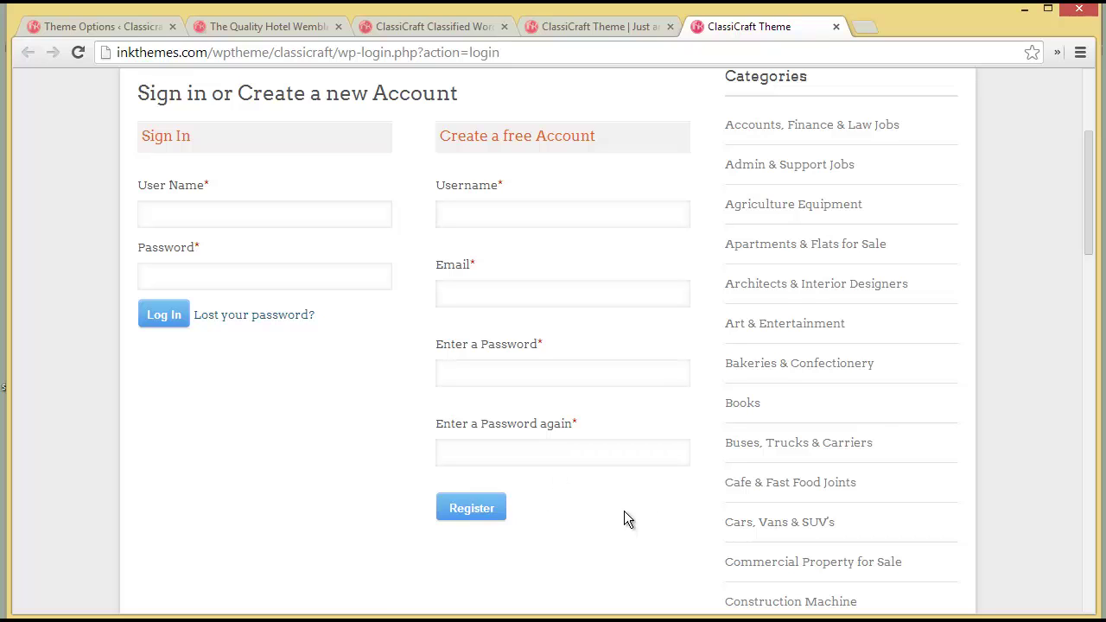
left_click(73, 26)
left_click(339, 279)
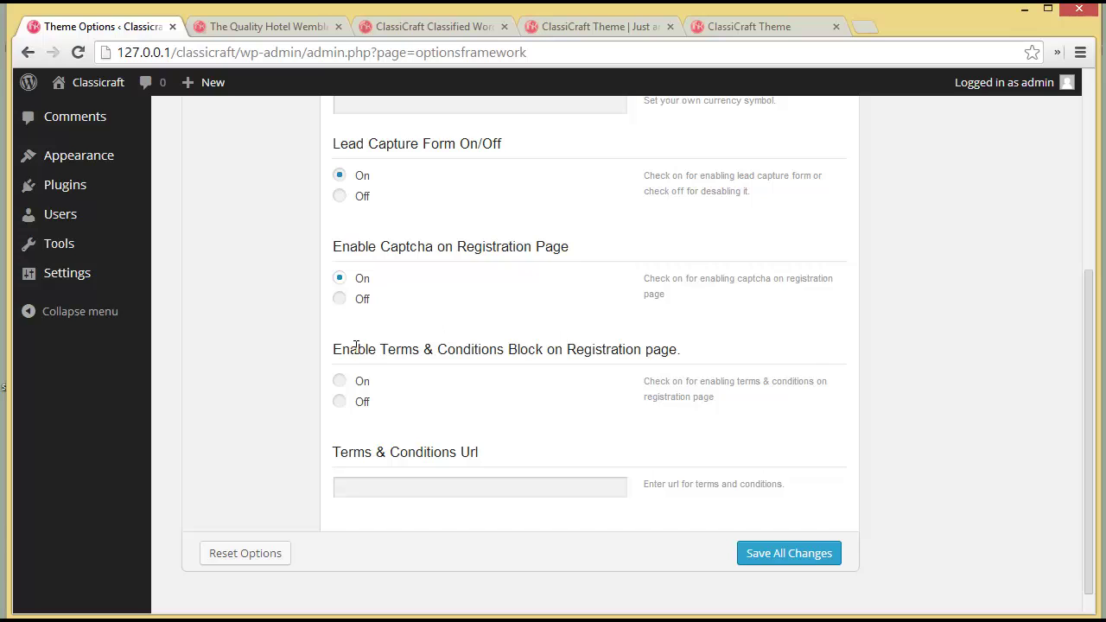
left_click(340, 381)
left_click(423, 494)
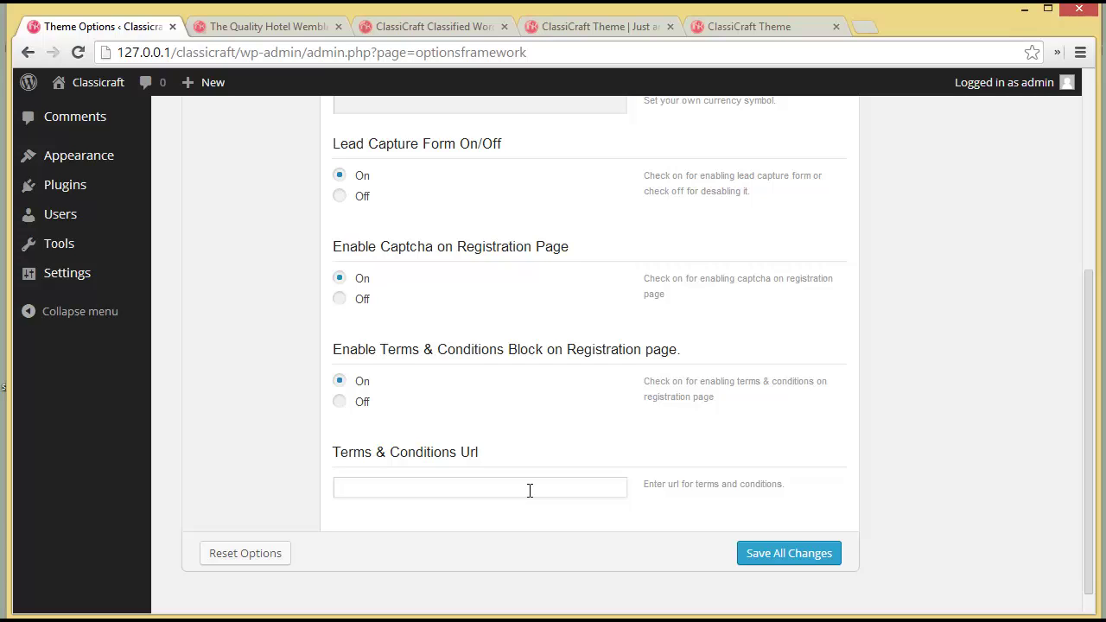
left_click(764, 560)
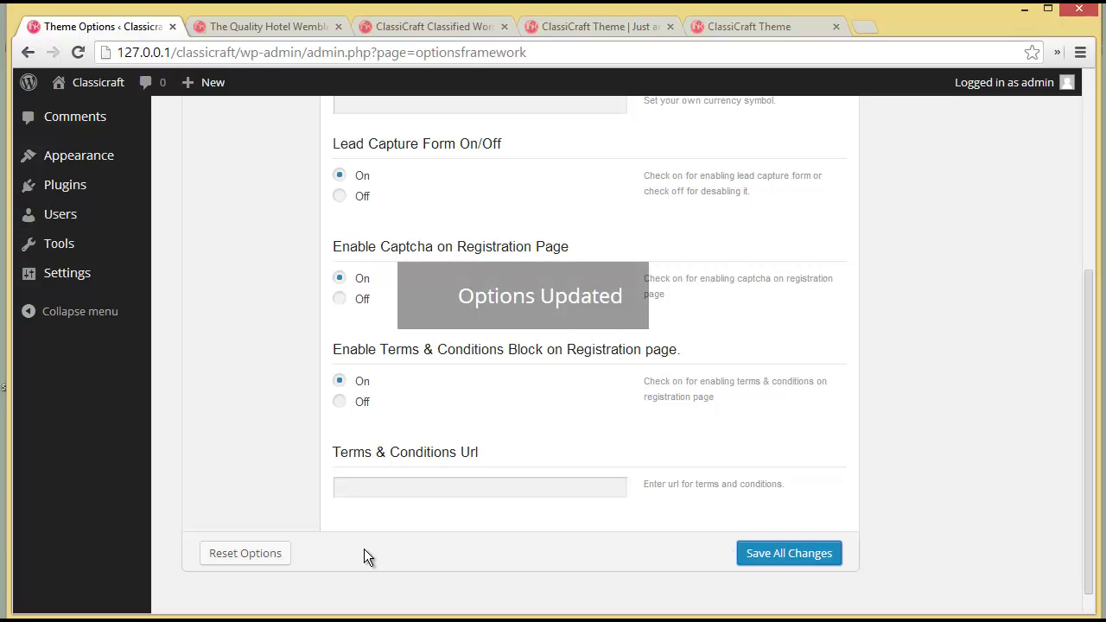
scroll(338, 396, "up", 4)
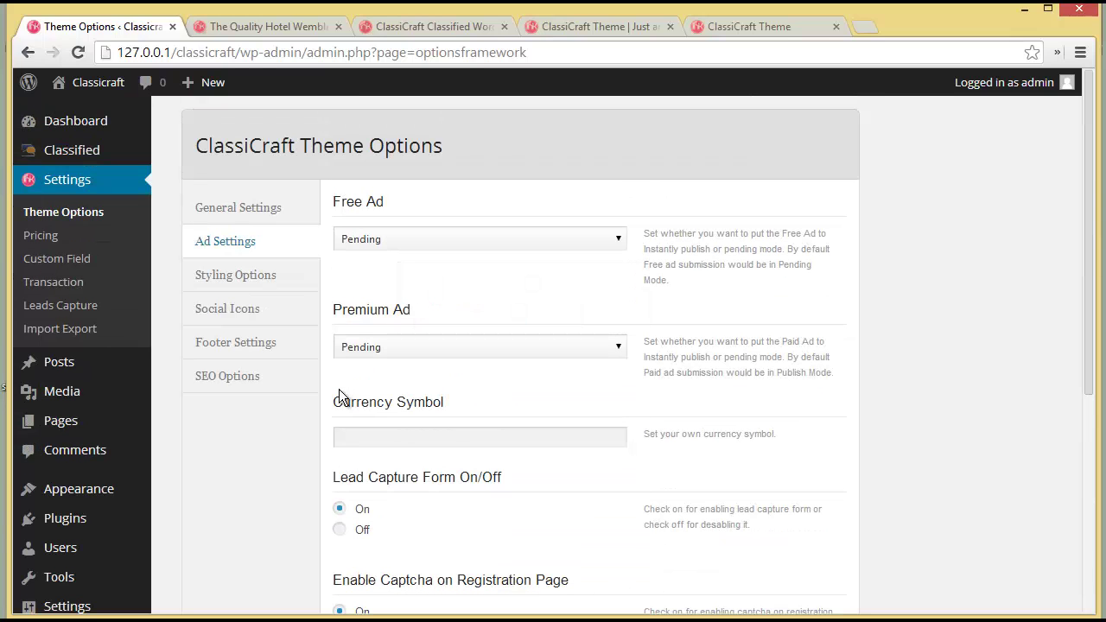
left_click(215, 29)
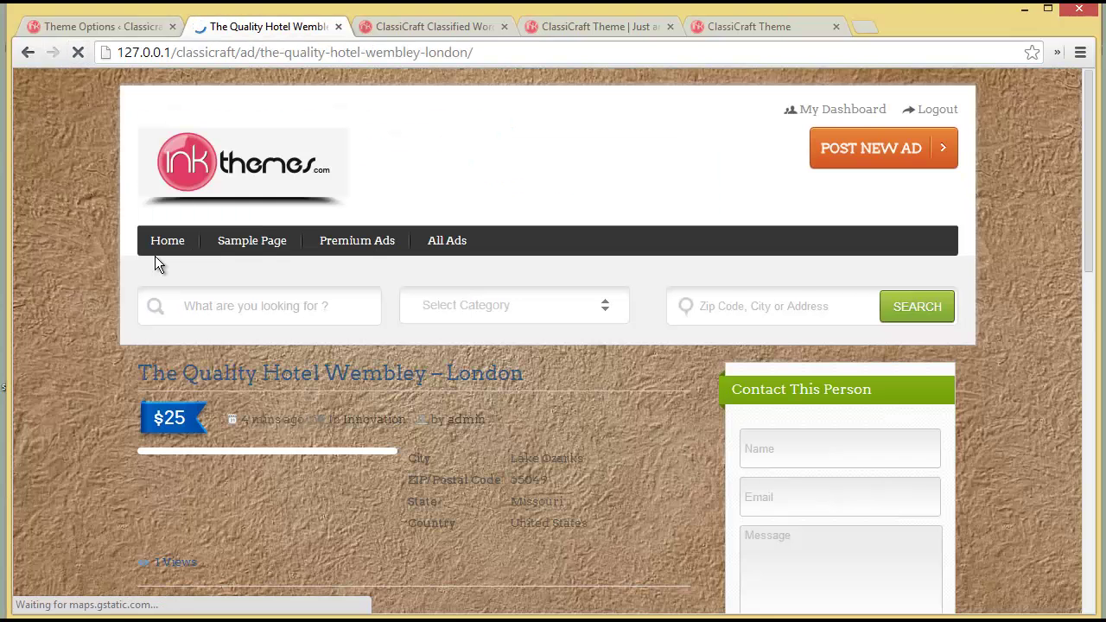
left_click(155, 252)
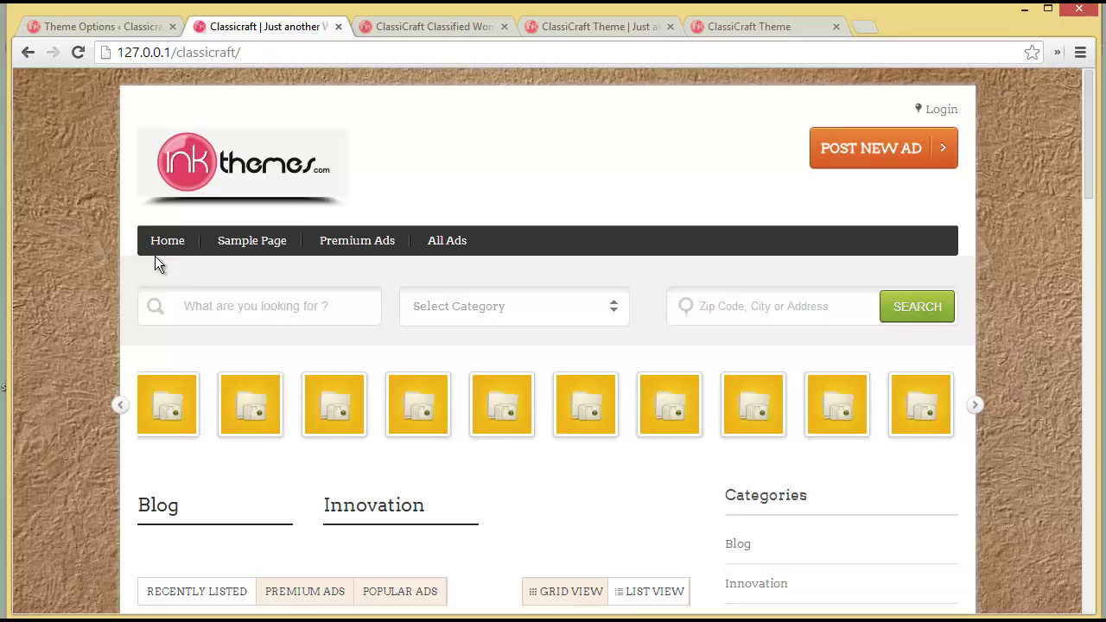
left_click(928, 111)
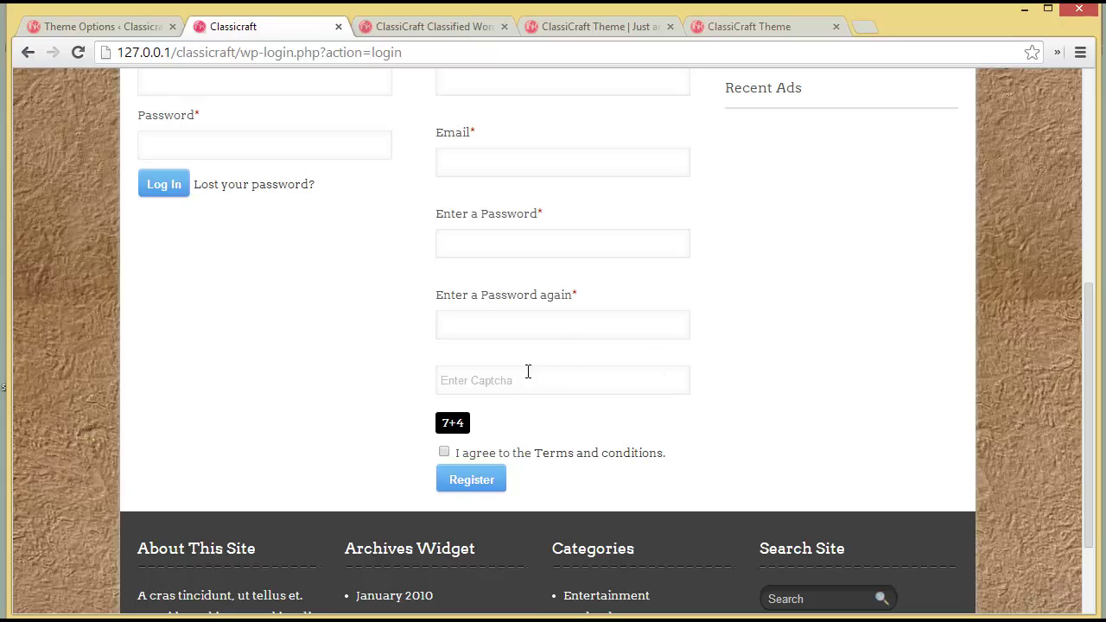
left_click(524, 385)
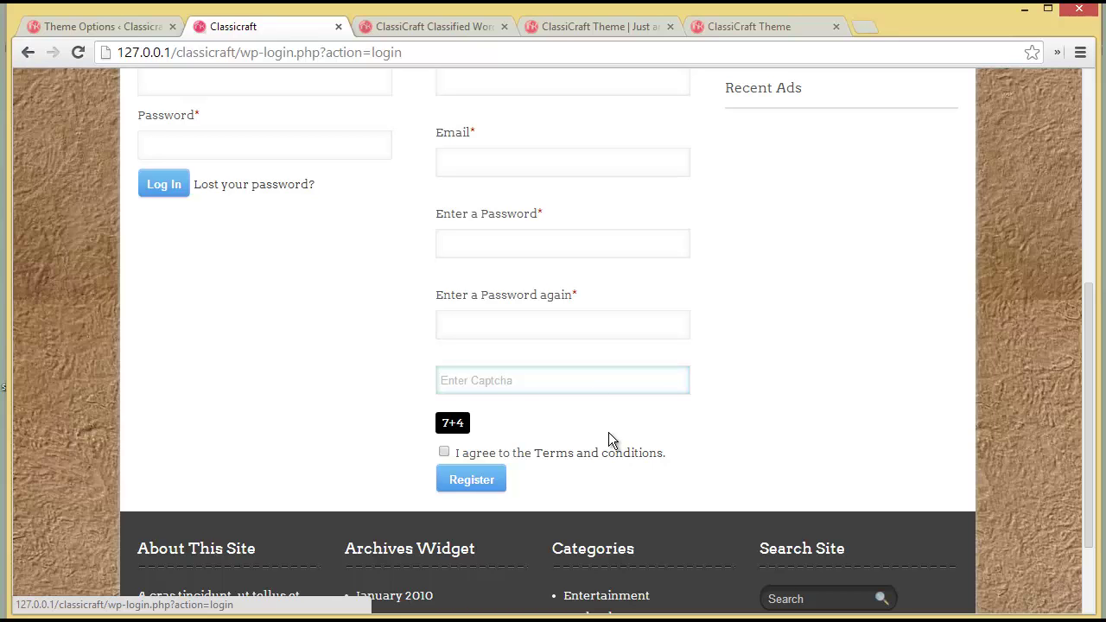
left_click(111, 26)
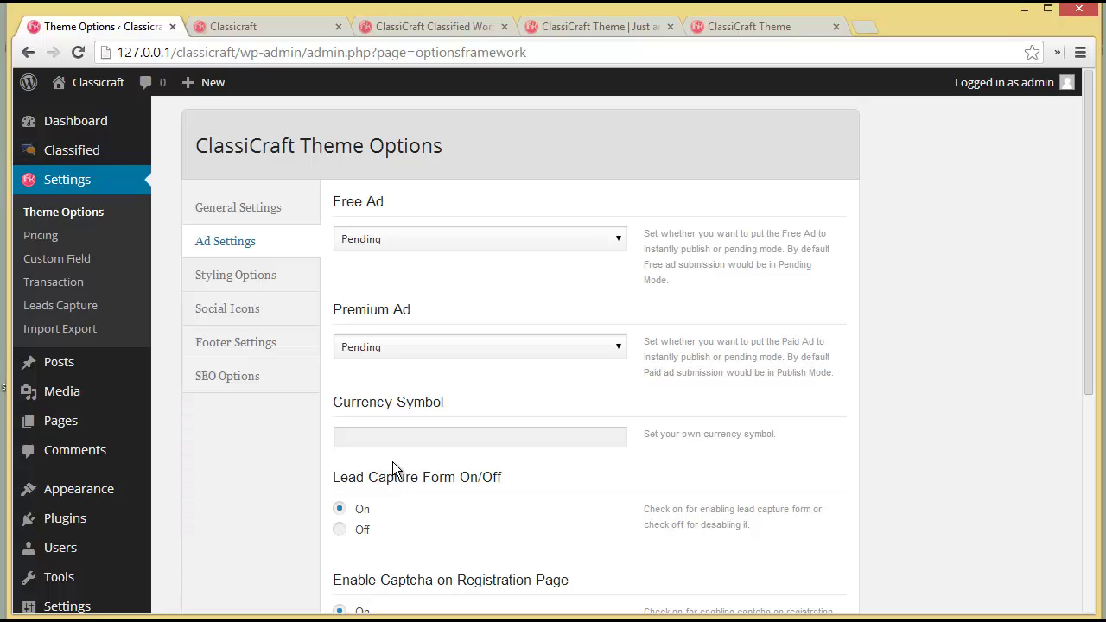
- Set the Theme Stylesheet in Styling Options to green, save, and bring up the front page
left_click(281, 275)
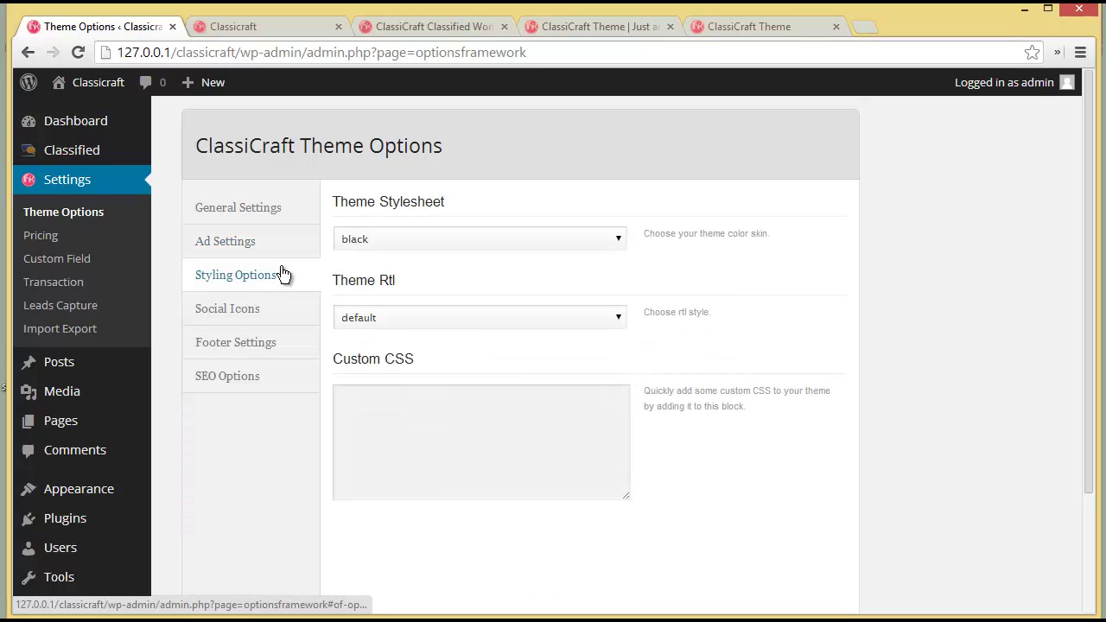
left_click(368, 240)
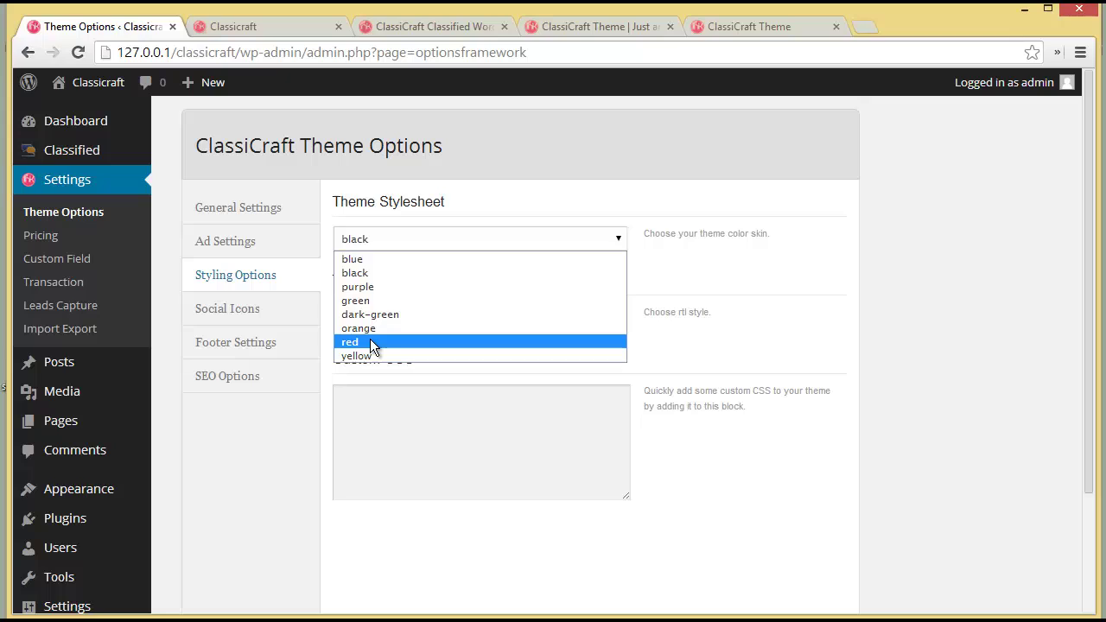
left_click(370, 301)
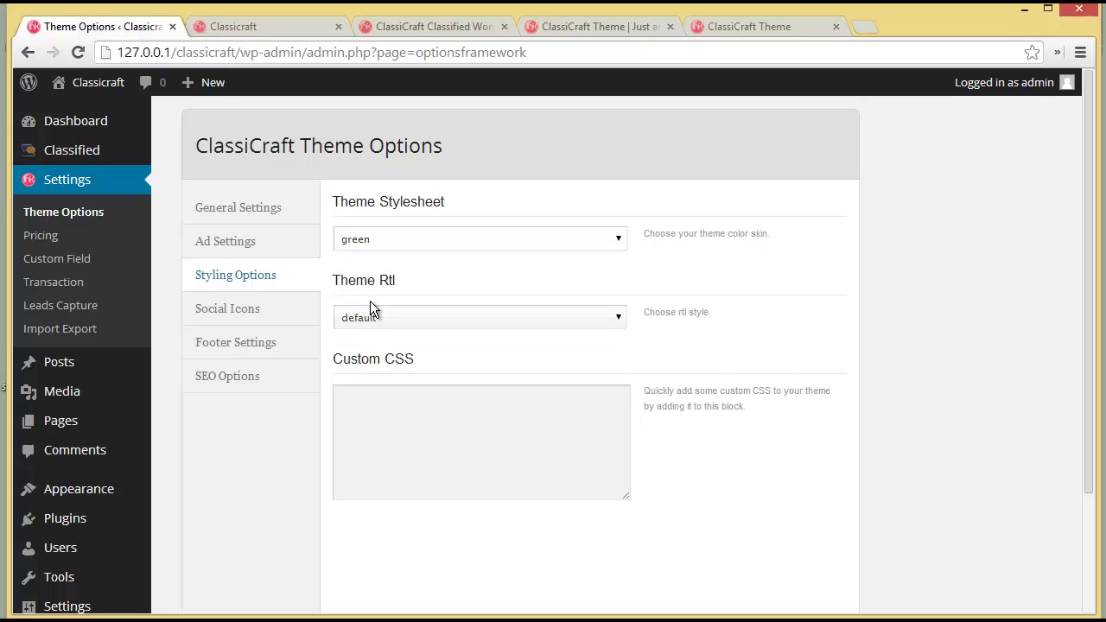
scroll(370, 301, "down", 3)
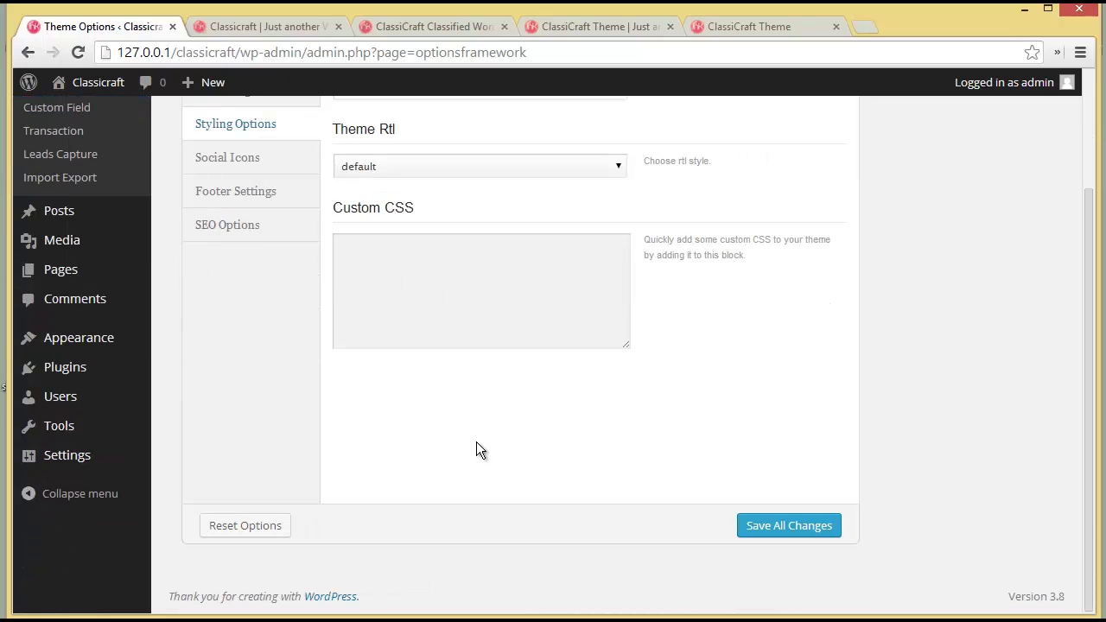
left_click(769, 537)
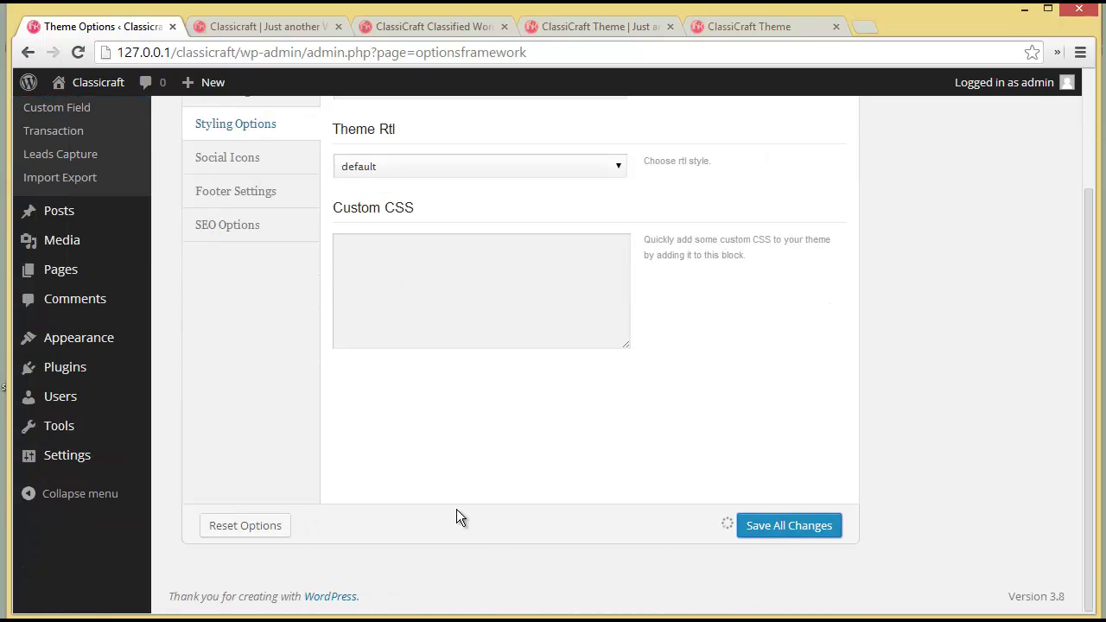
left_click(235, 29)
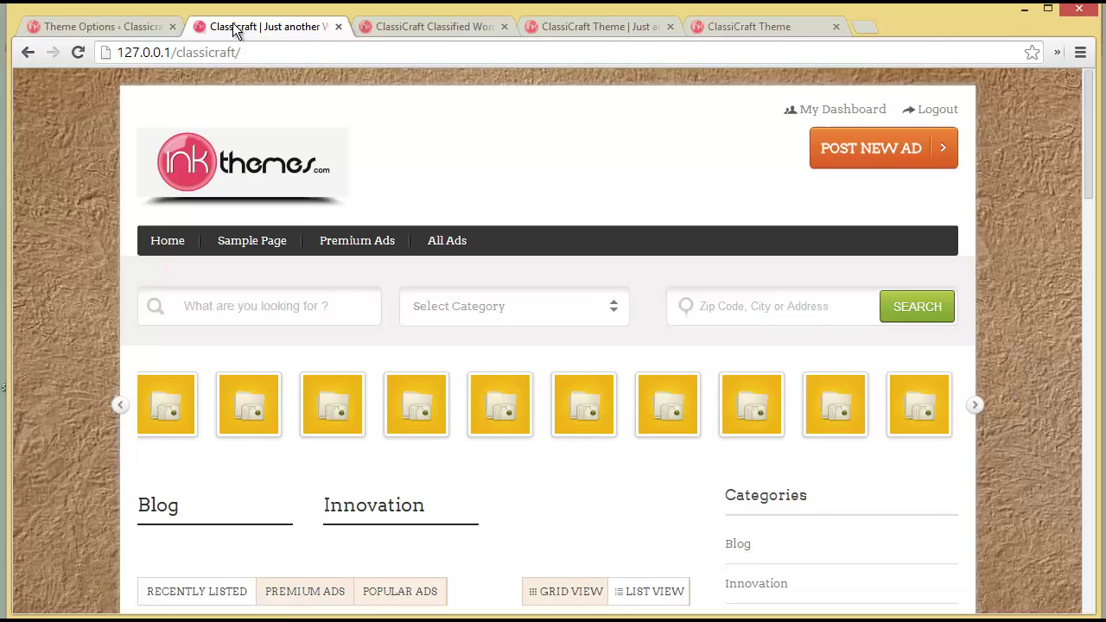
- Reload the front page to check the green menu bar and footer, then return to Theme Options
left_click(81, 54)
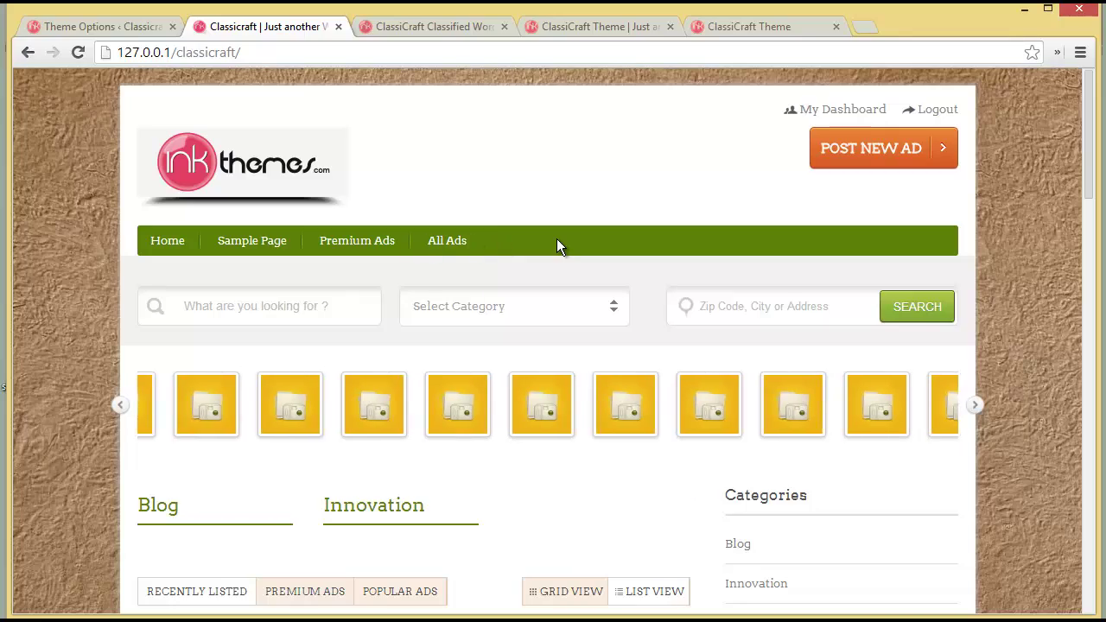
scroll(556, 242, "down", 20)
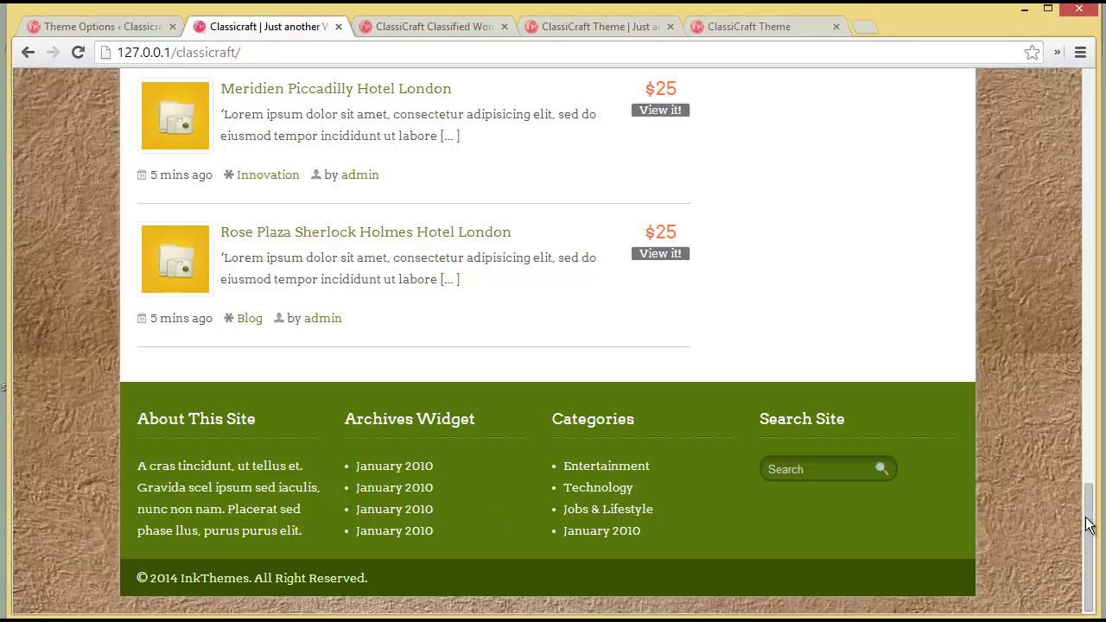
left_click_drag(1089, 524, 1100, 86)
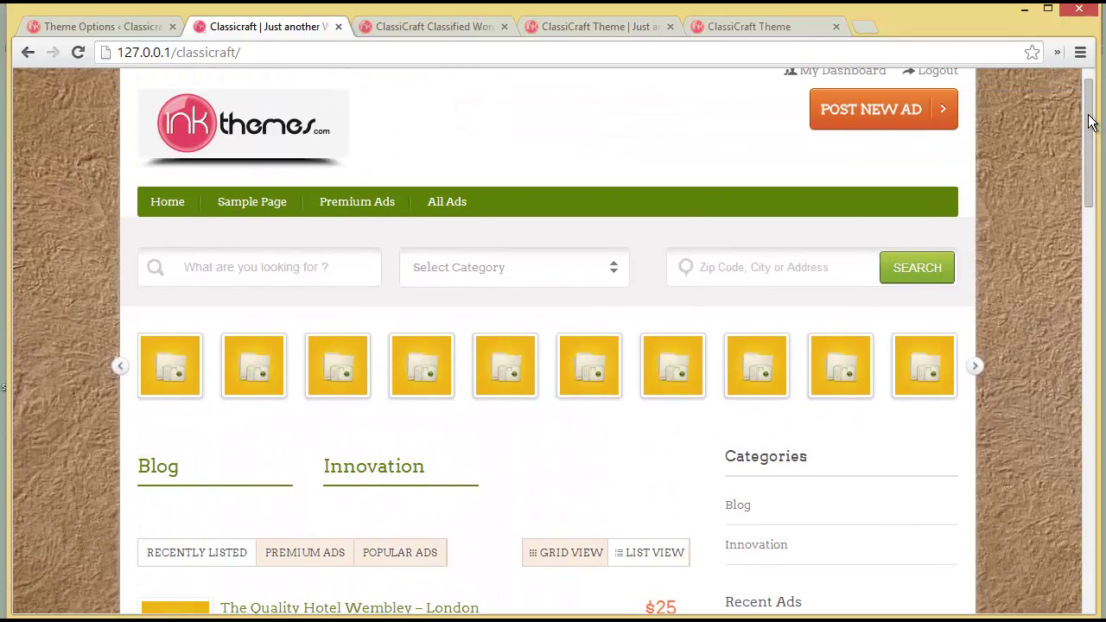
left_click(90, 26)
scroll(430, 425, "up", 2)
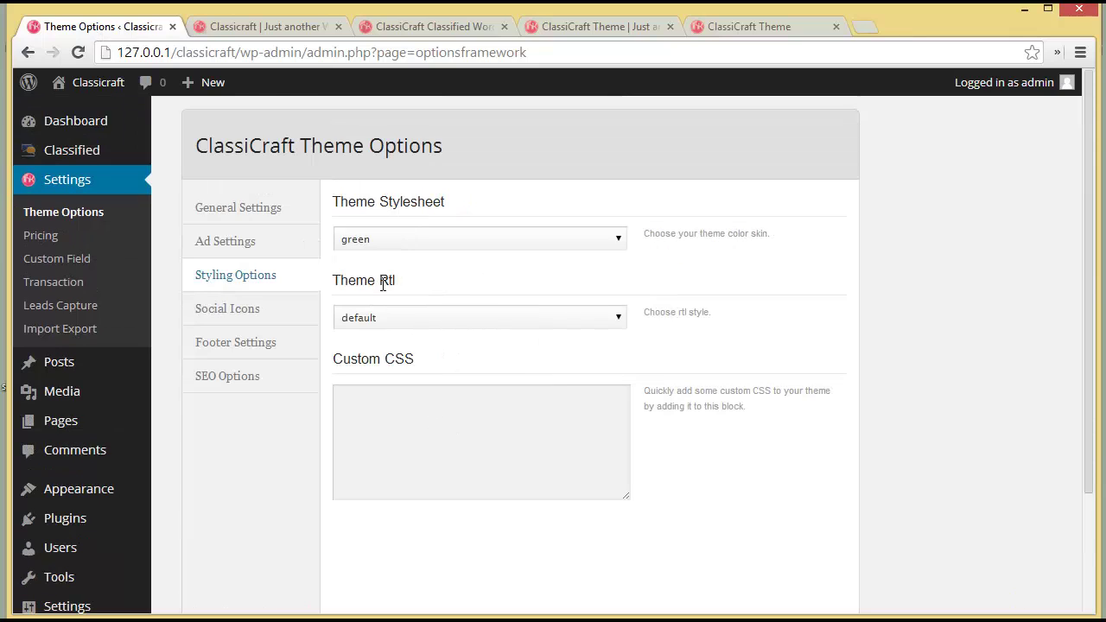
- Change Theme Rtl to rtl in Styling Options and save the options
left_click(448, 314)
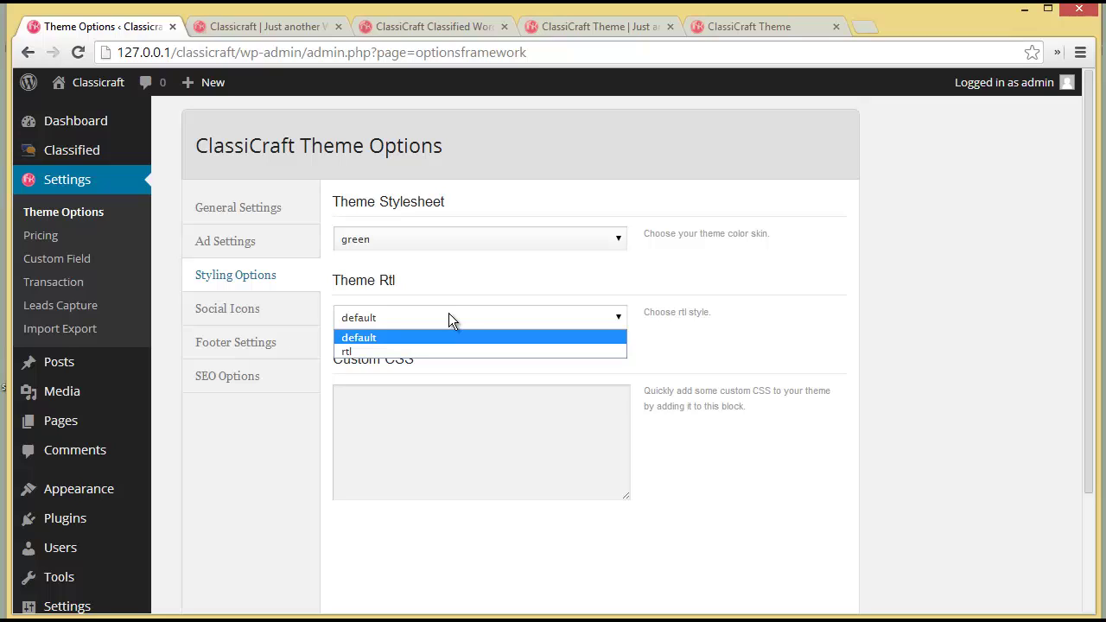
left_click(443, 318)
left_click(441, 320)
left_click(441, 318)
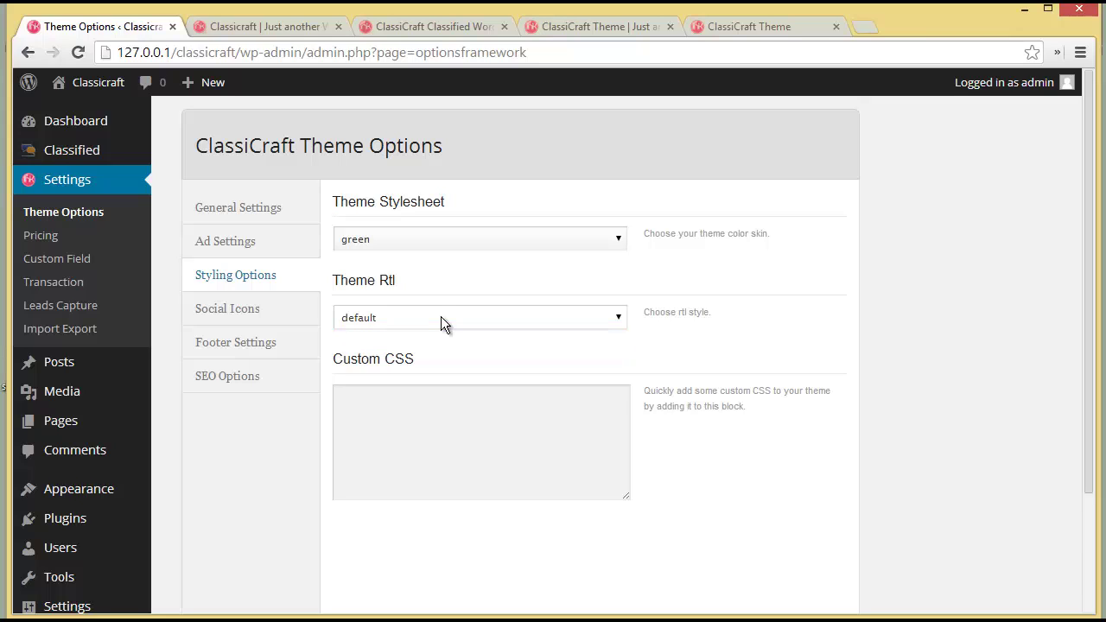
left_click(441, 318)
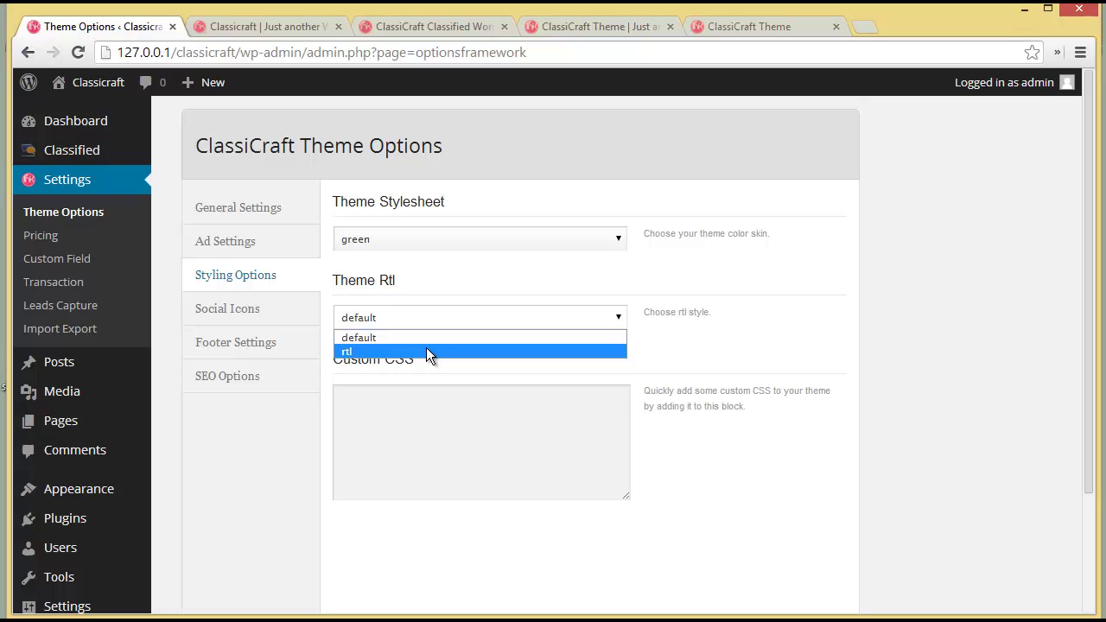
left_click(427, 352)
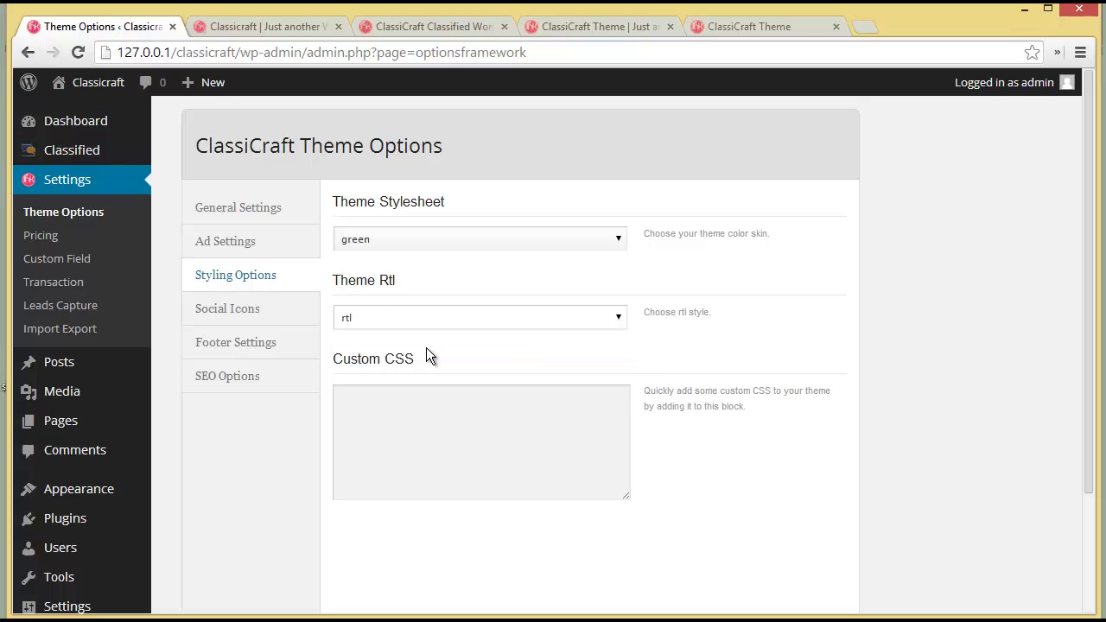
scroll(426, 355, "down", 3)
left_click(750, 525)
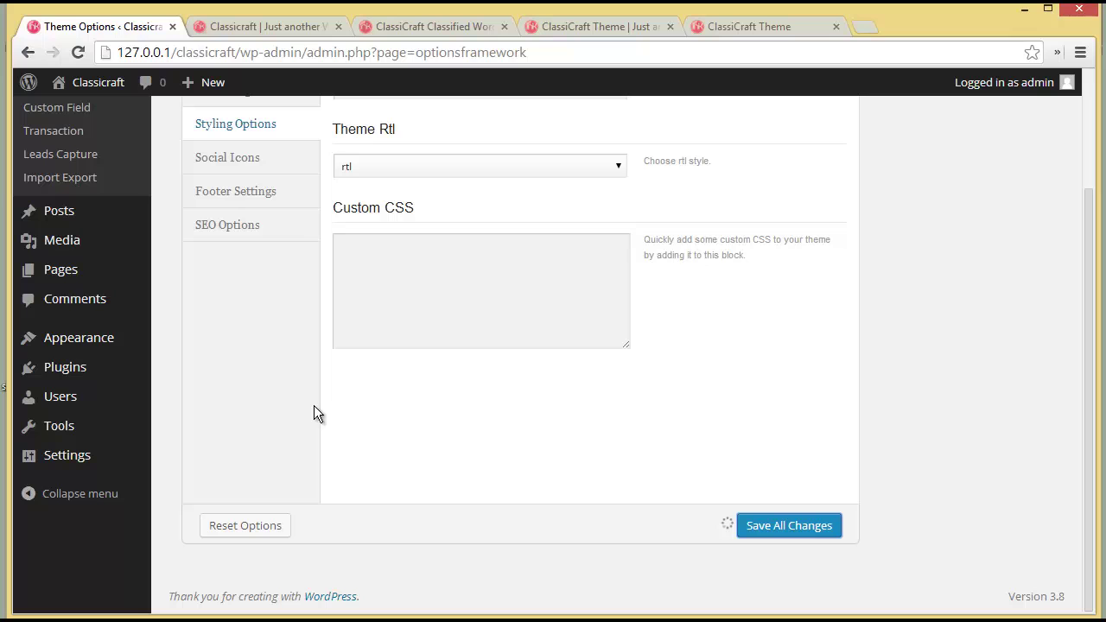
left_click(239, 27)
- Reload the front page and scroll the listings to check the mirrored right-to-left layout
left_click(78, 52)
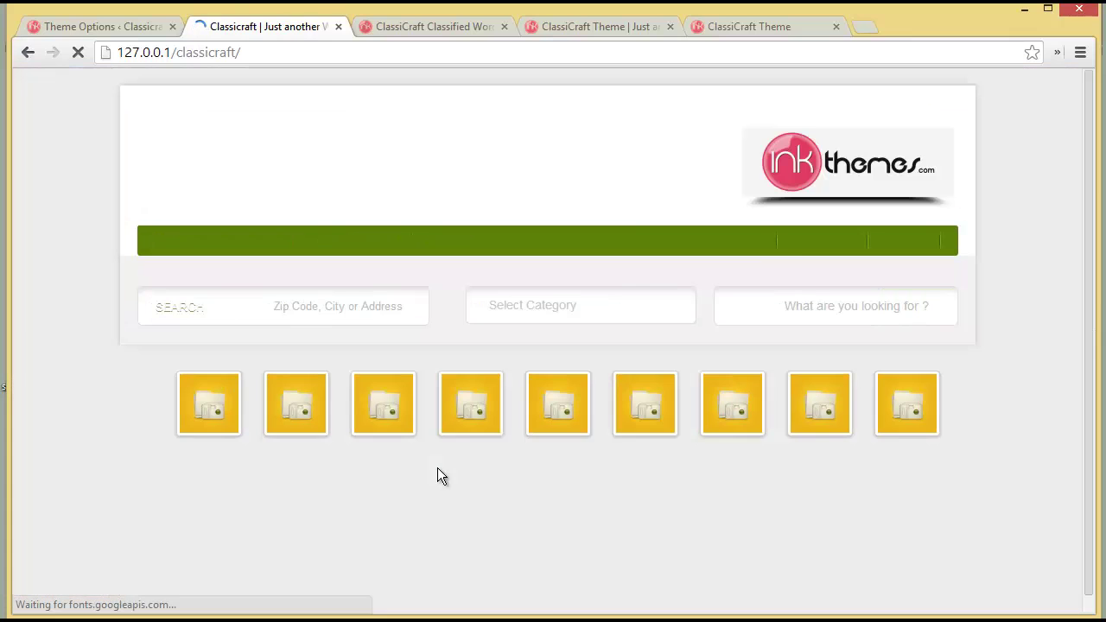
scroll(437, 468, "down", 3)
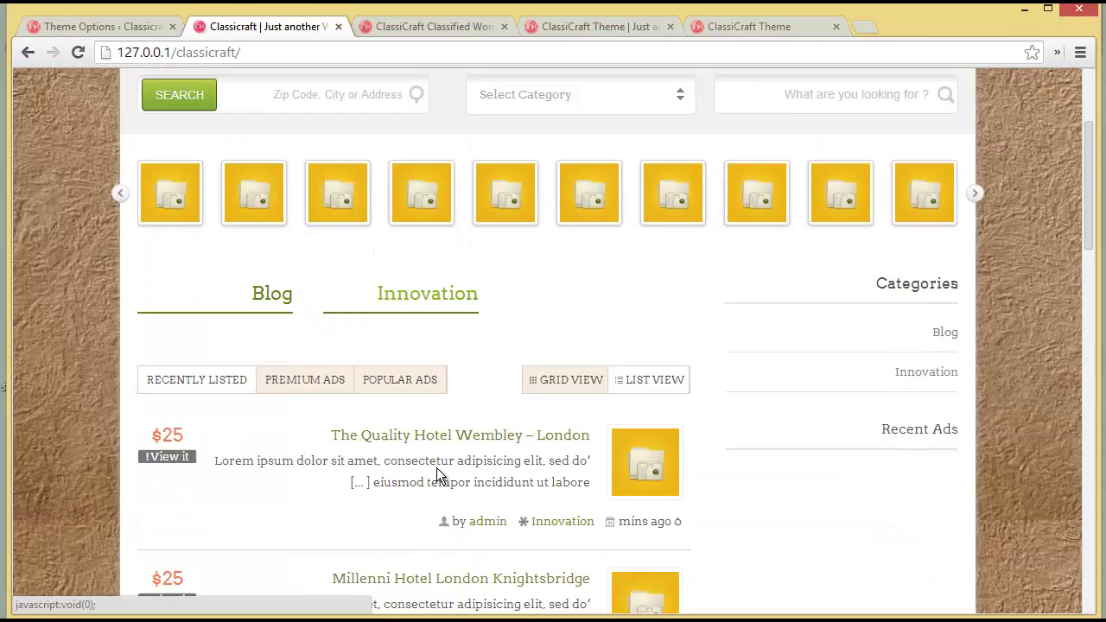
scroll(436, 471, "down", 2)
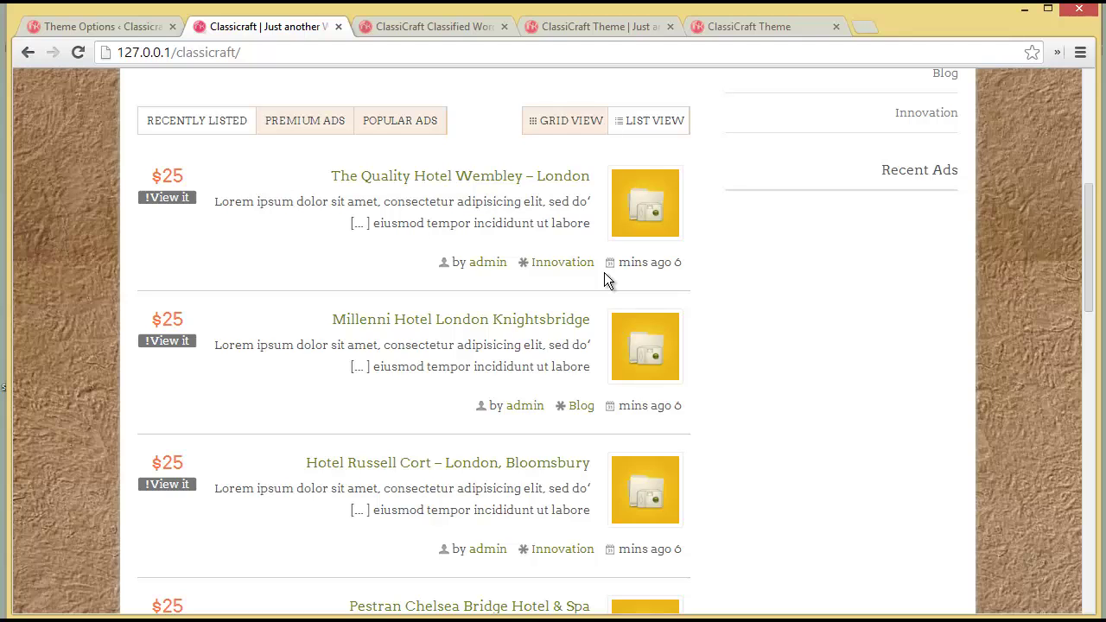
left_click(109, 28)
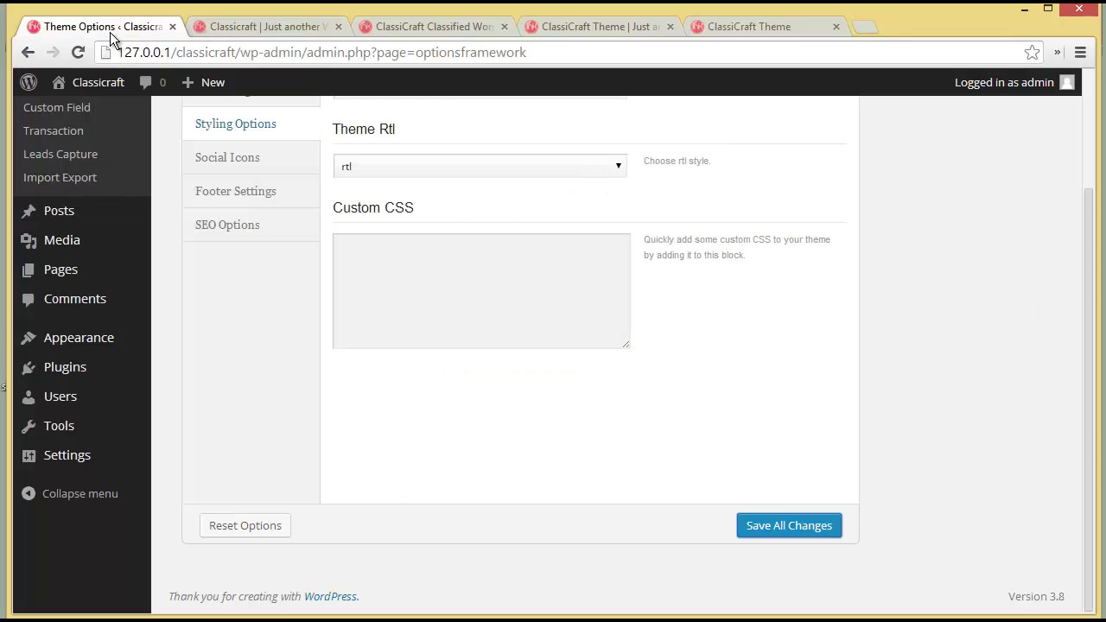
- Set Theme Rtl back to default and save the Styling Options
scroll(573, 322, "up", 2)
left_click(533, 318)
left_click(532, 336)
scroll(531, 340, "down", 2)
left_click(427, 344)
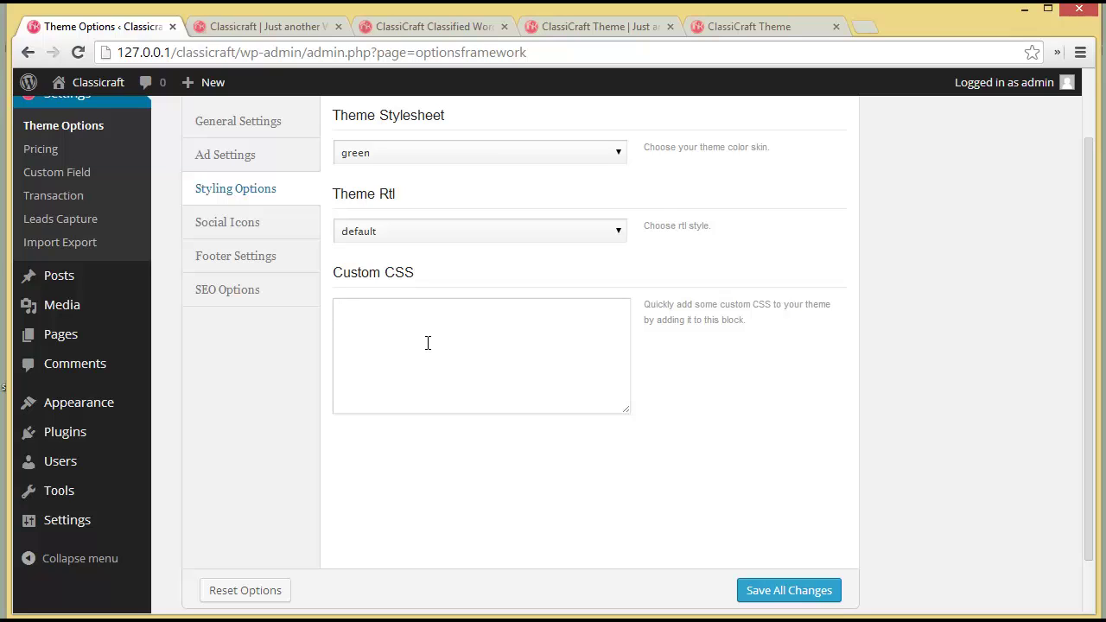
left_click(757, 590)
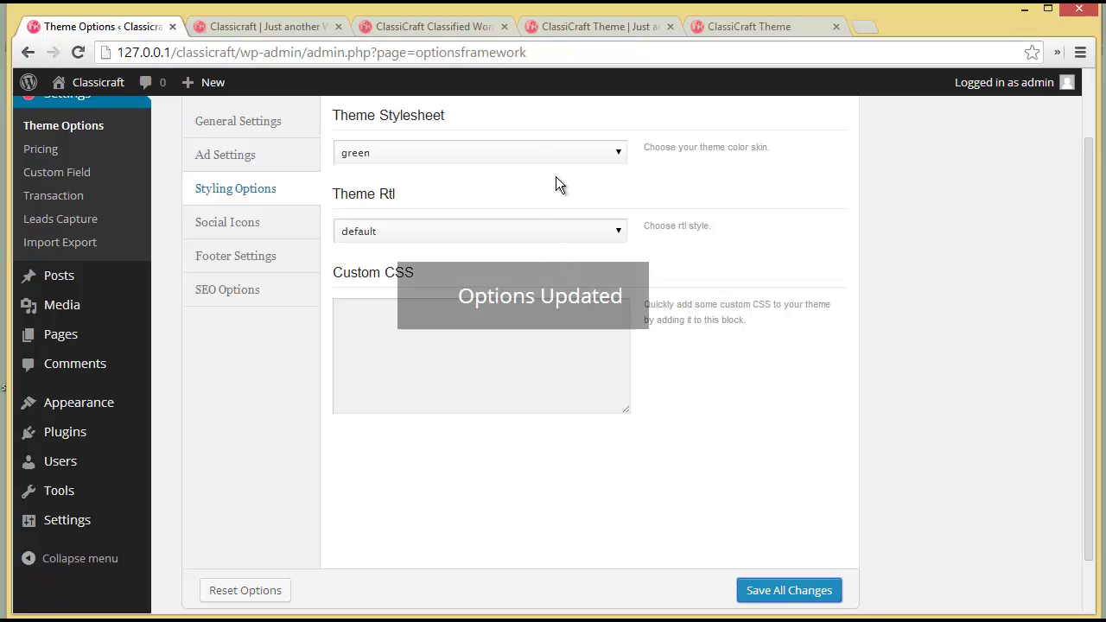
- Bring up the Social Icons link fields, starting at the Yahoo link
left_click(214, 238)
scroll(388, 240, "up", 1)
left_click(388, 240)
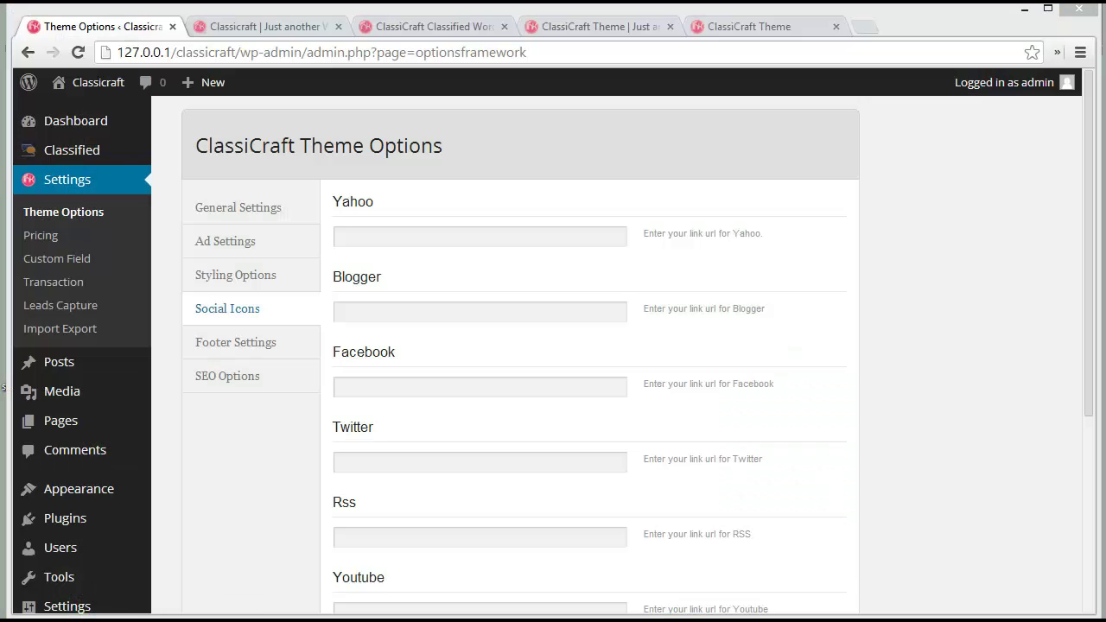
- Paste the Facebook, Twitter and Rss links into their Social Icons fields
left_click(375, 387)
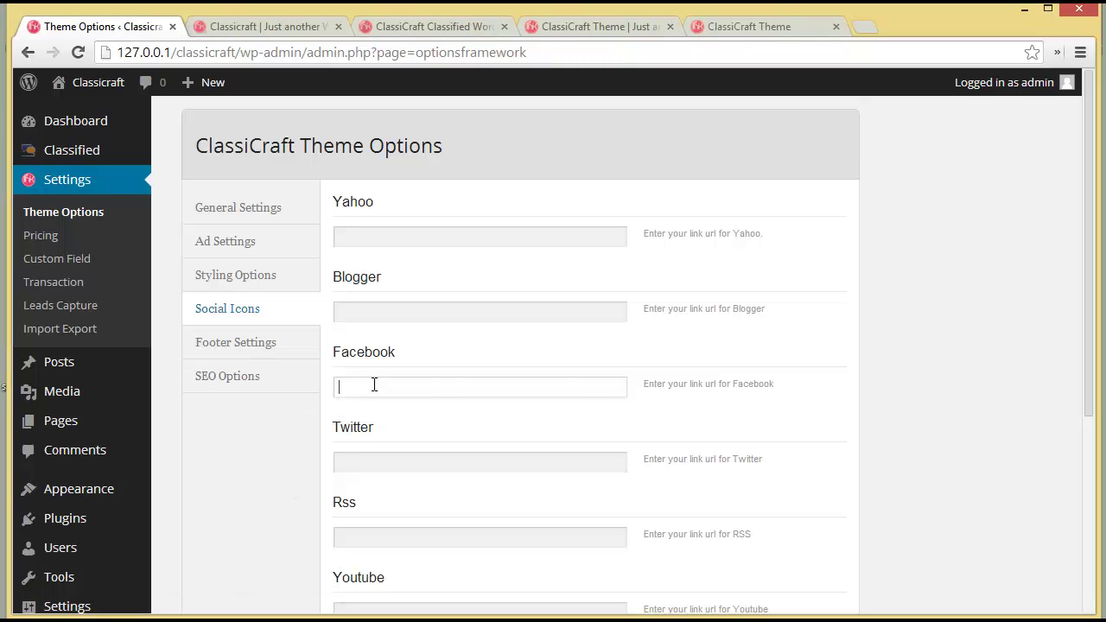
type("https://www.facebook.com/reshmi.sukumaran?ref=tn_tnmn")
key("Home")
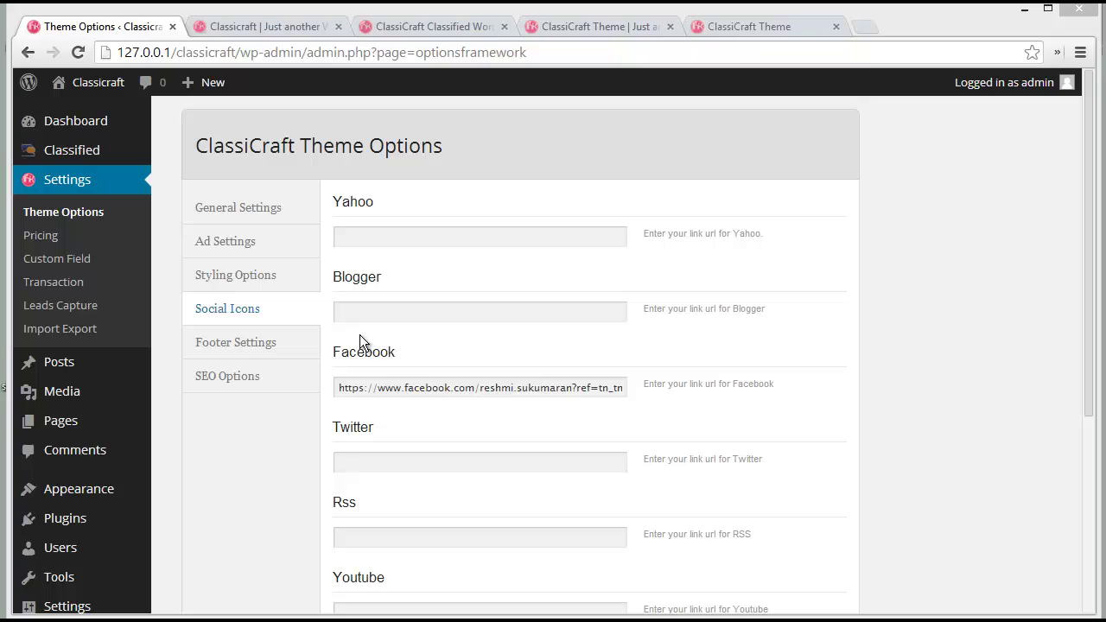
left_click(382, 461)
type("https://twitter.com/ReshmaSukumaran")
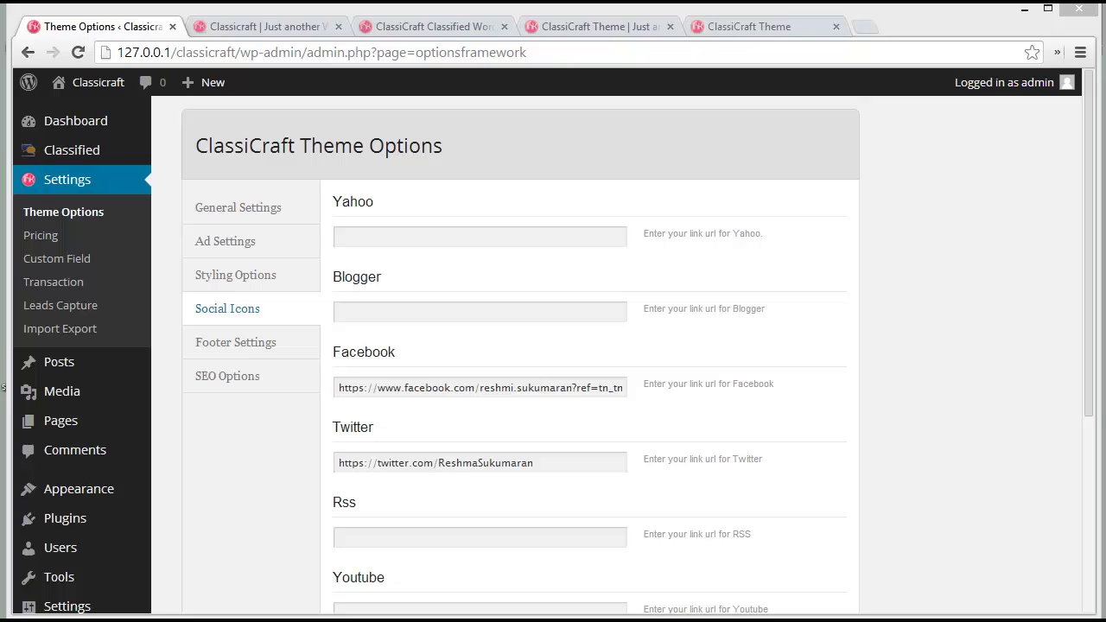
left_click(371, 536)
type("http://rss.cnn.com/rss/edition.rss")
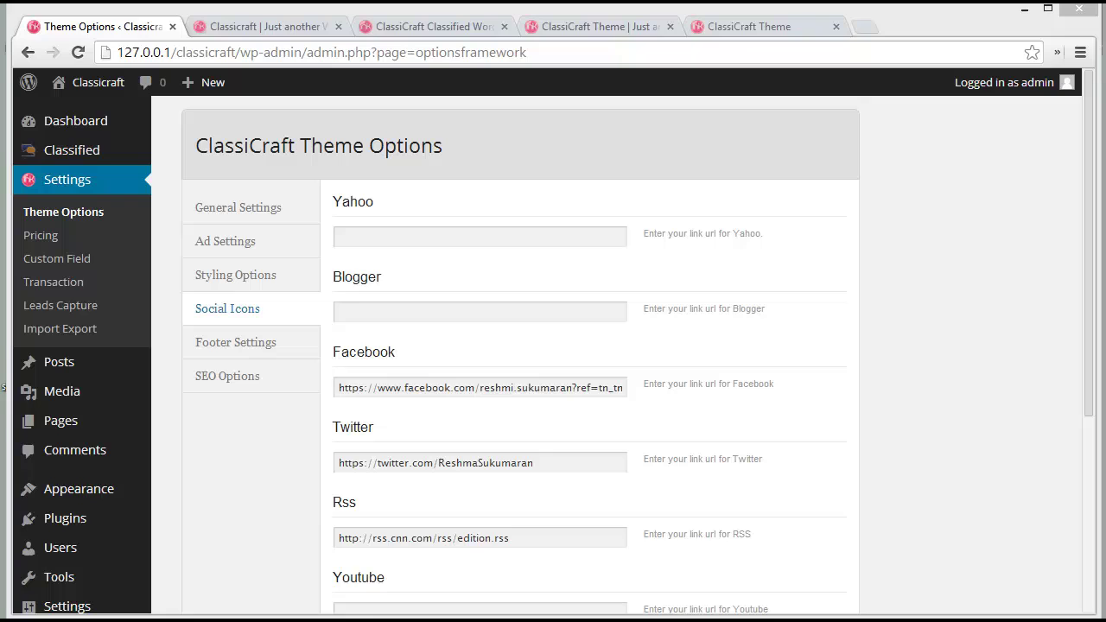
- Paste the Youtube and Google Plus links, save all social links, and show the live site
left_click(370, 612)
scroll(415, 545, "down", 2)
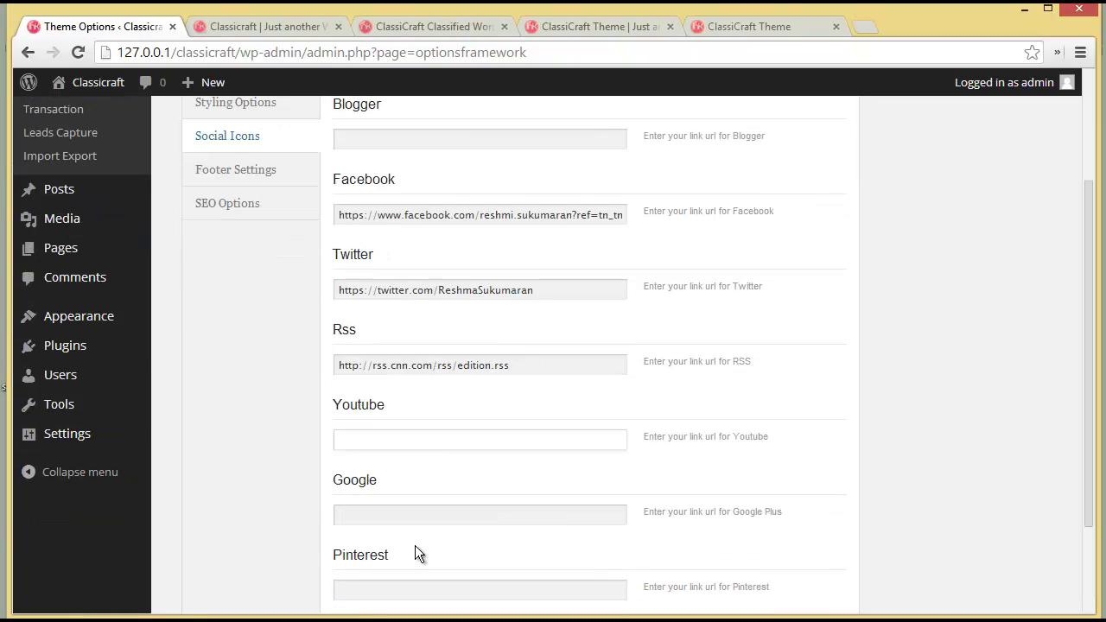
key("ctrl+v")
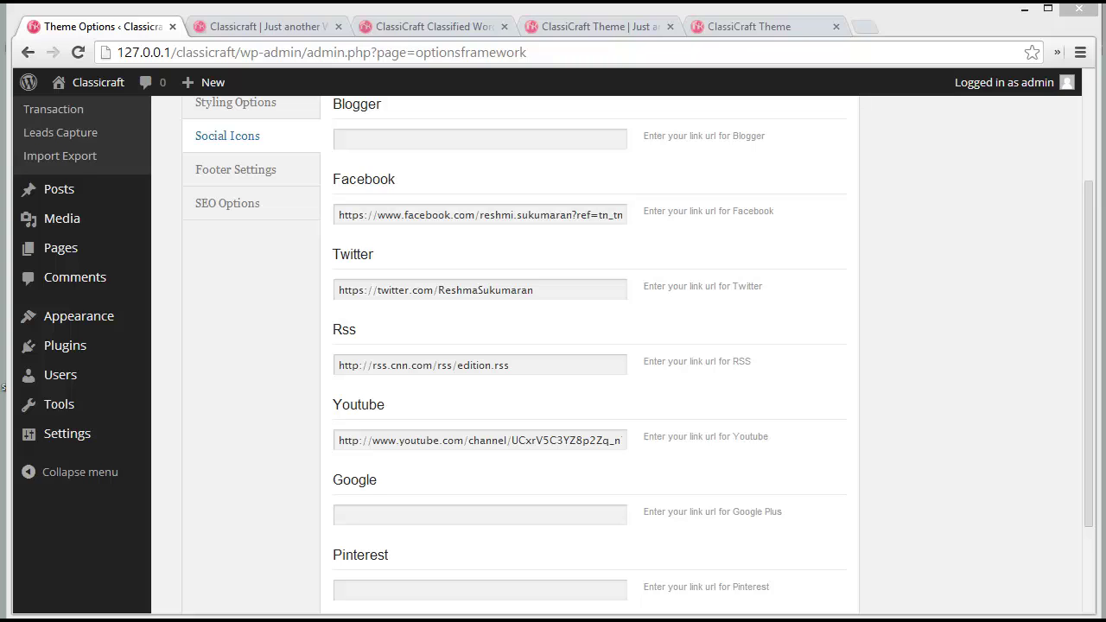
left_click(354, 514)
type("https://plus.google.com/u/0/up/follow")
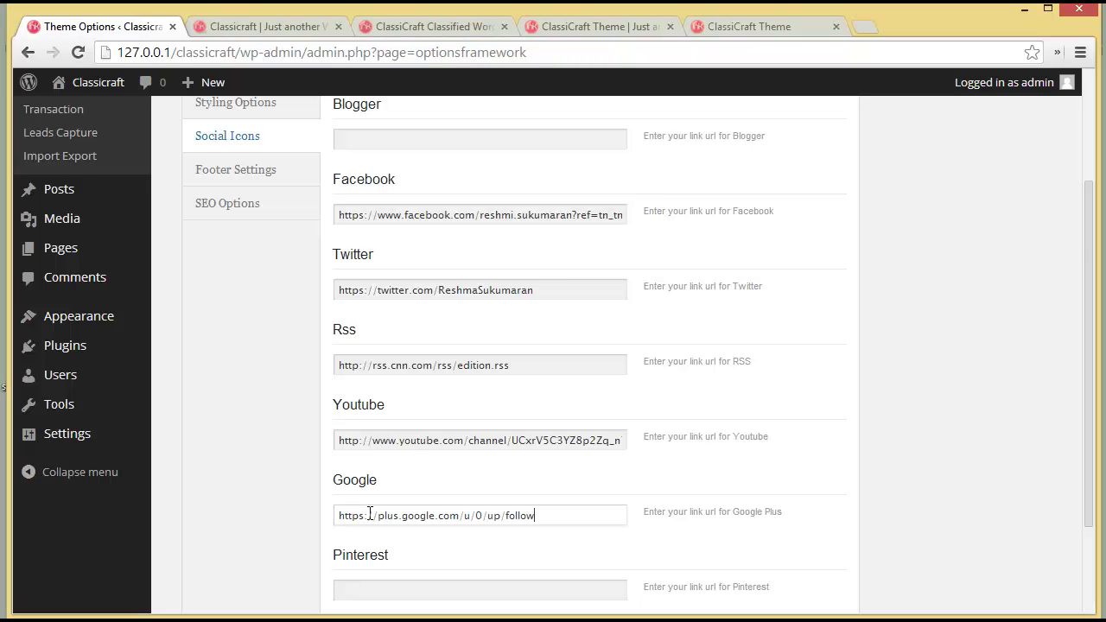
scroll(453, 515, "down", 3)
left_click(759, 526)
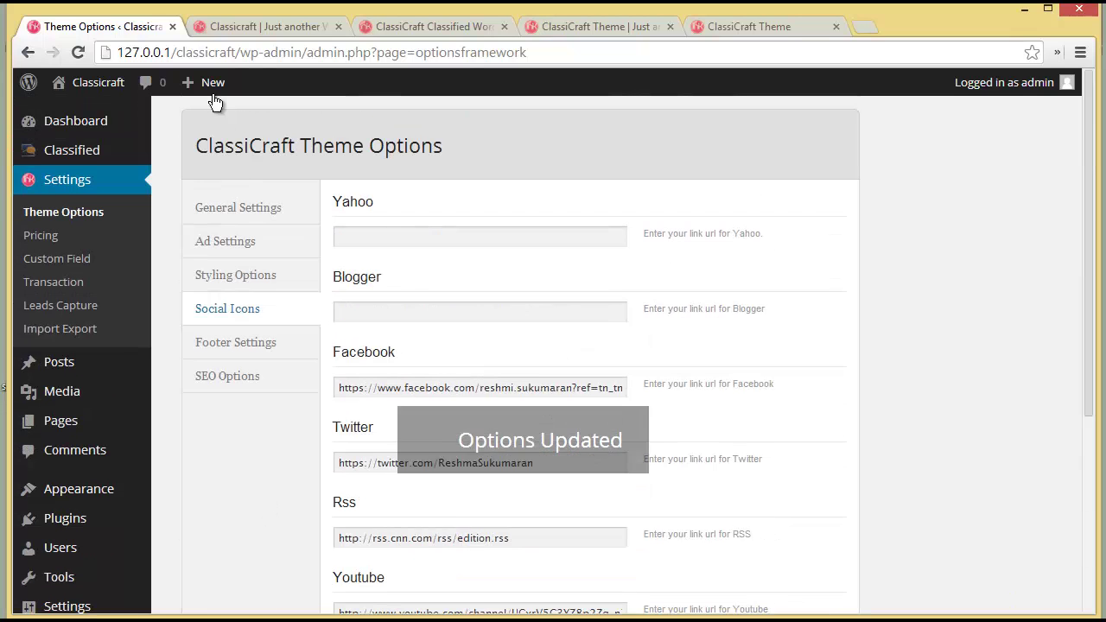
left_click(203, 29)
left_click(77, 54)
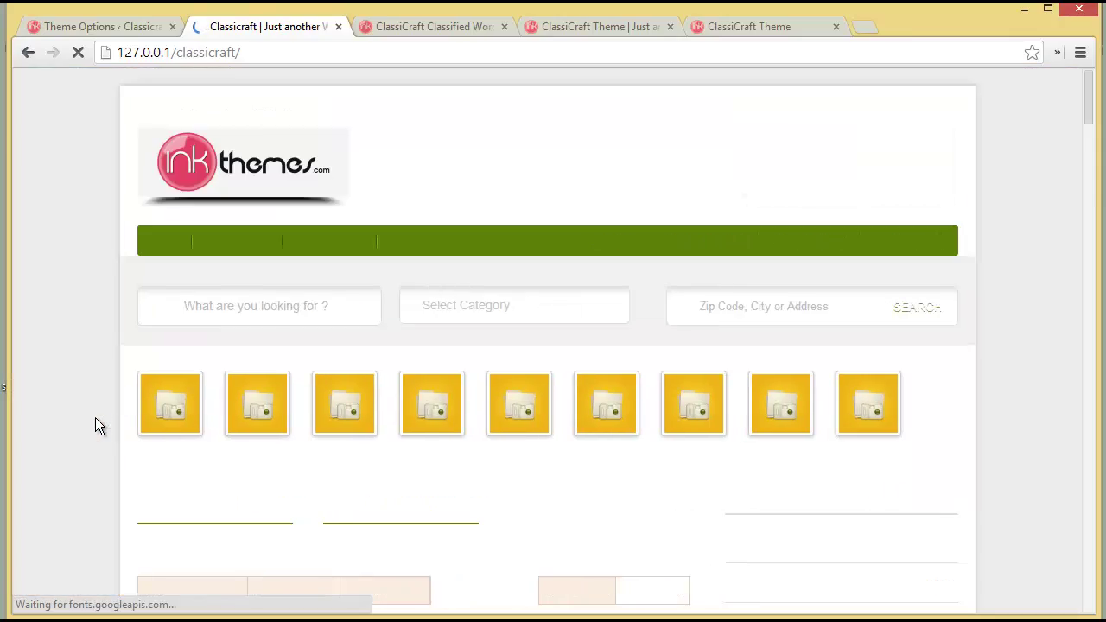
scroll(95, 418, "down", 20)
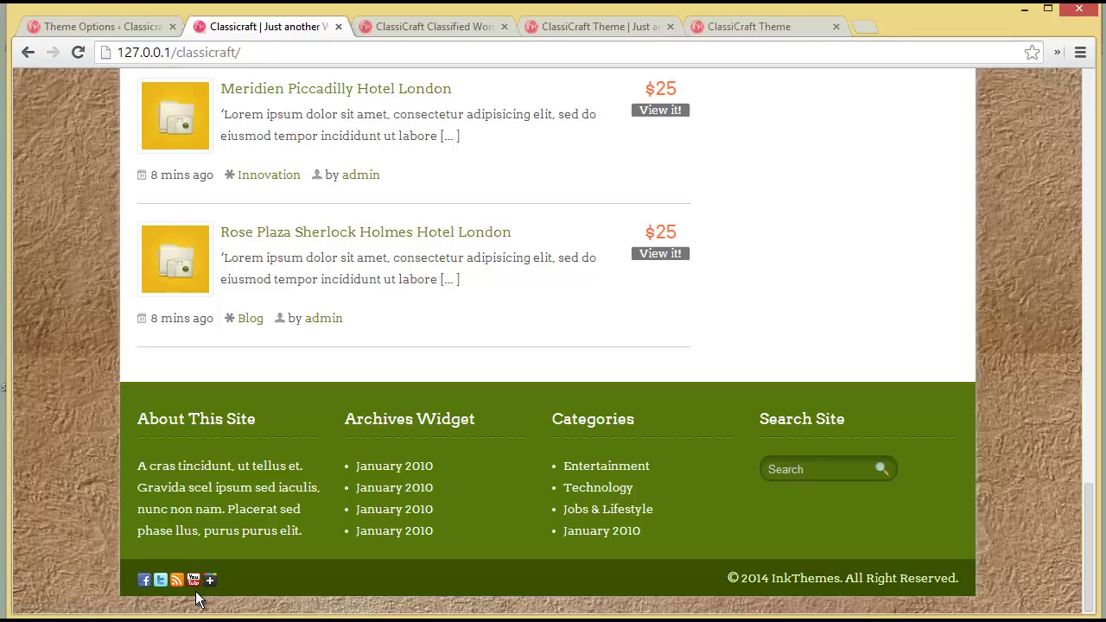
scroll(197, 599, "up", 15)
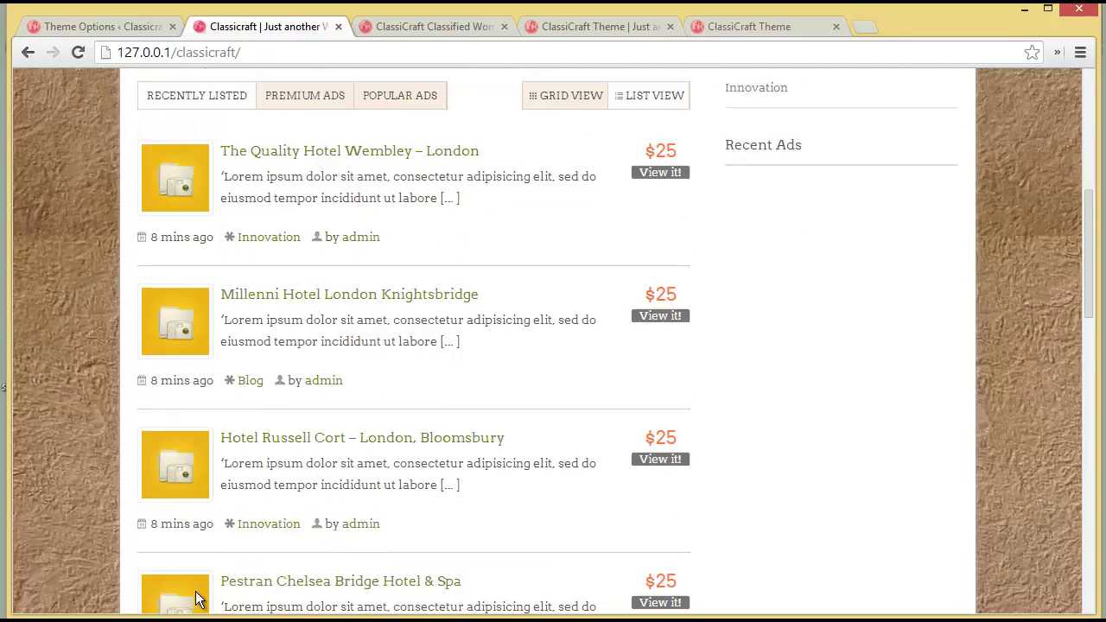
left_click(79, 27)
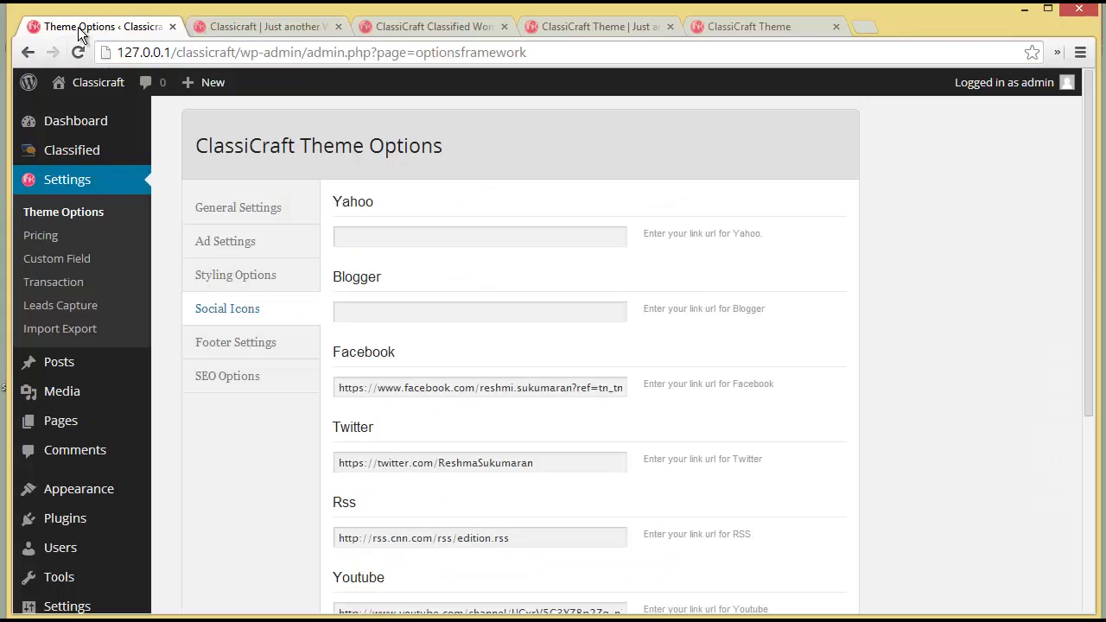
- Enter 'This is my site' as the Footer Text, save it, and reload the live site
left_click(238, 344)
left_click(407, 242)
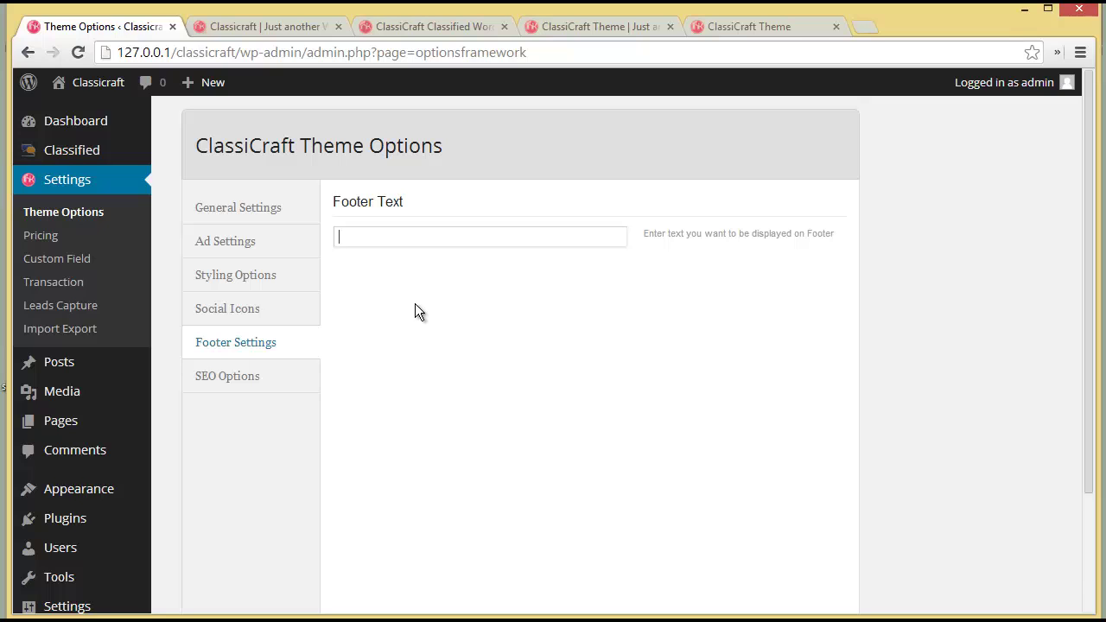
type("This is my site")
scroll(415, 312, "down", 3)
left_click(773, 525)
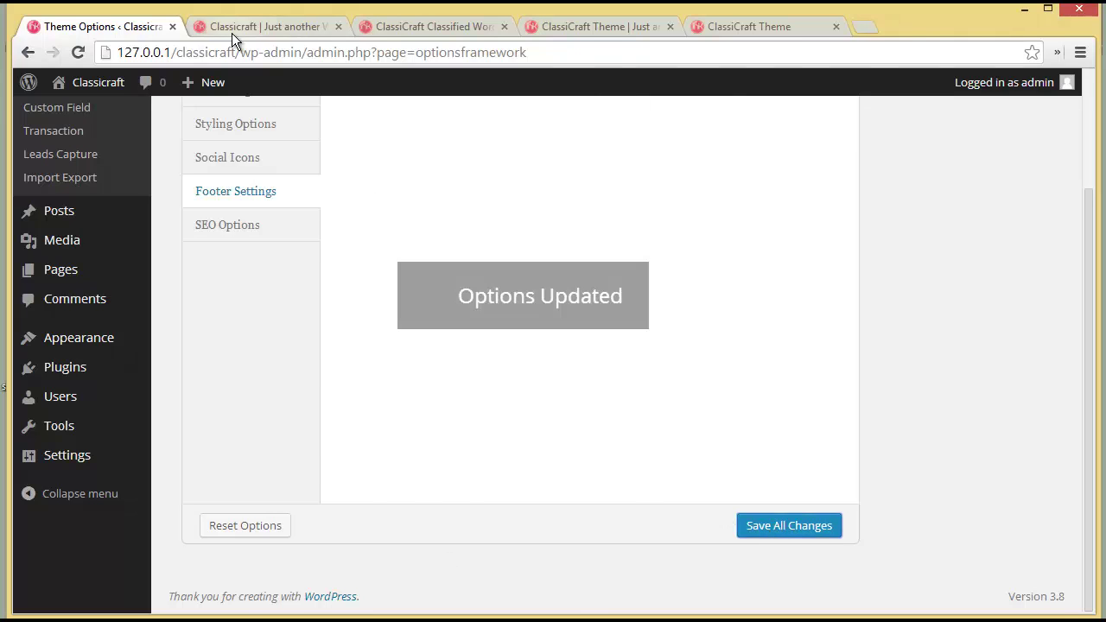
left_click(232, 30)
key("F5")
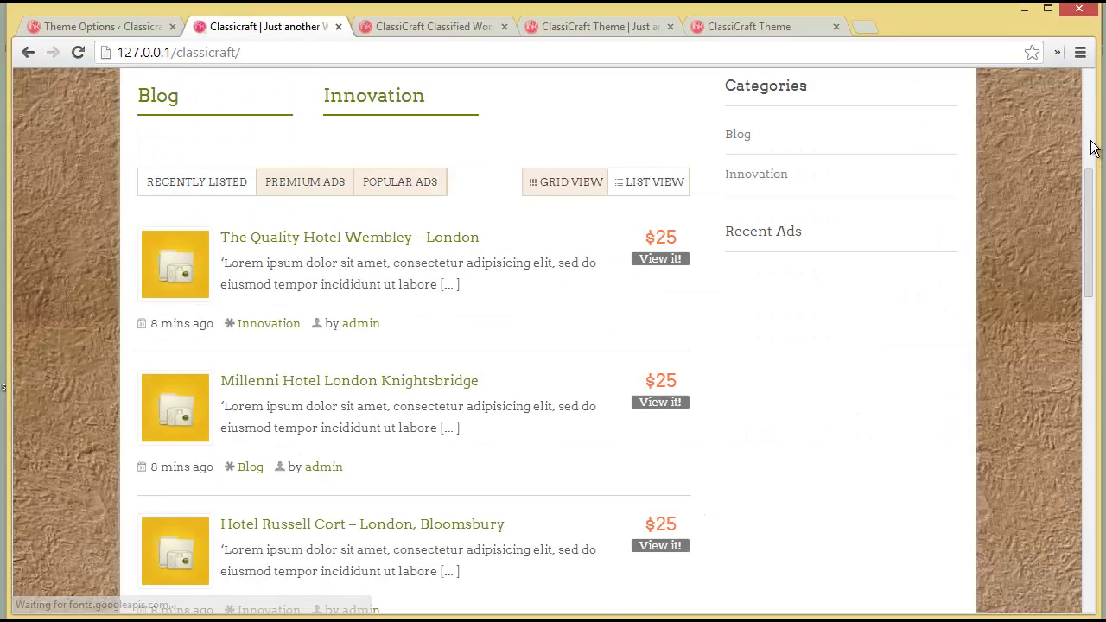
- Scroll to the site footer to verify it reads 'This is my site', then return to Theme Options
left_click_drag(1089, 232, 1088, 541)
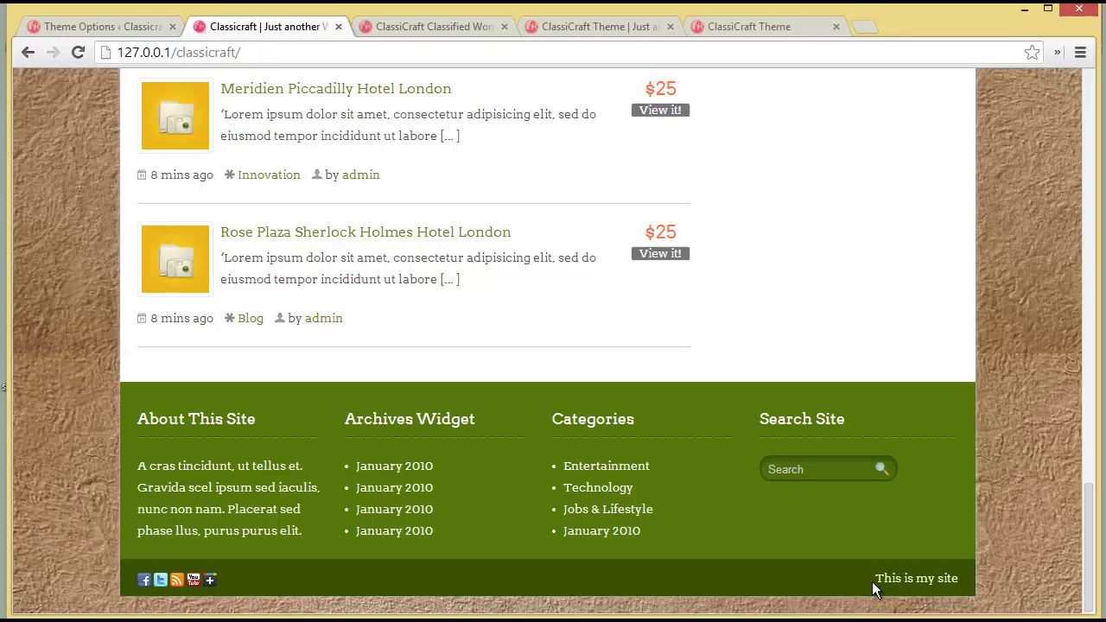
left_click_drag(875, 578, 962, 581)
left_click(961, 581)
left_click(56, 27)
scroll(499, 427, "up", 2)
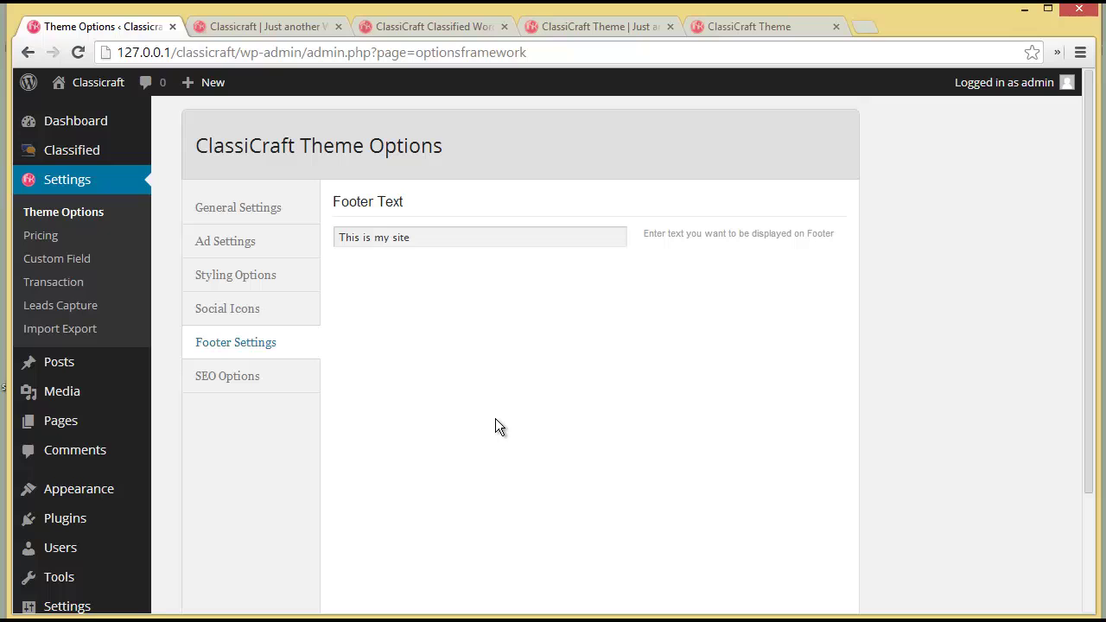
- Bring up SEO Options and look through the empty Meta Keywords, Meta Description and Meta Author Name fields
left_click(262, 381)
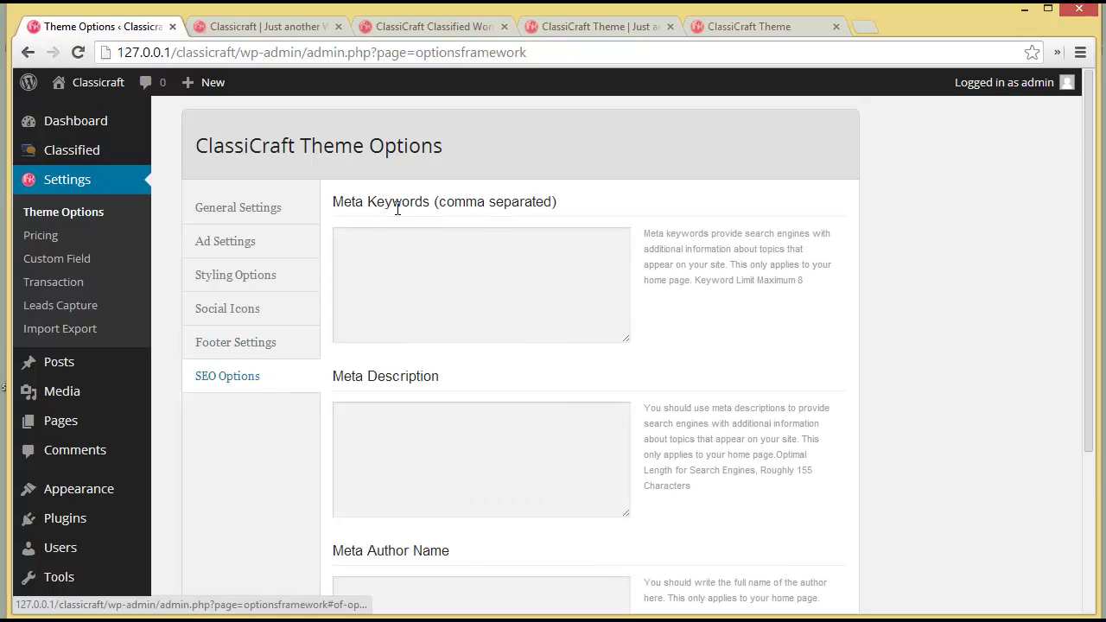
left_click(474, 272)
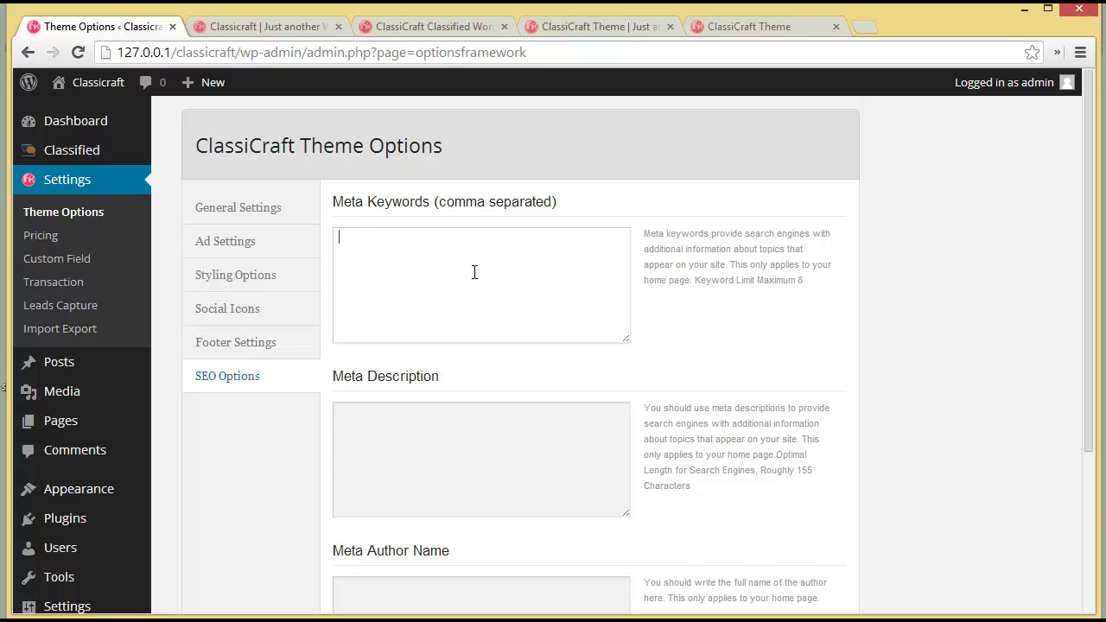
scroll(473, 273, "down", 1)
left_click(472, 362)
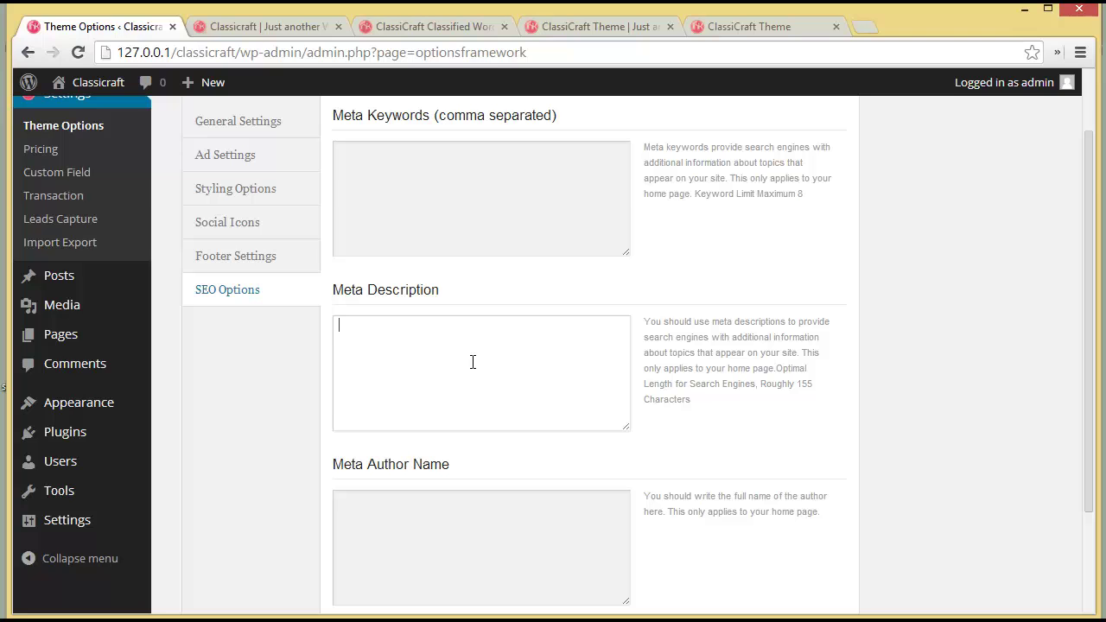
scroll(467, 372, "down", 1)
left_click(428, 474)
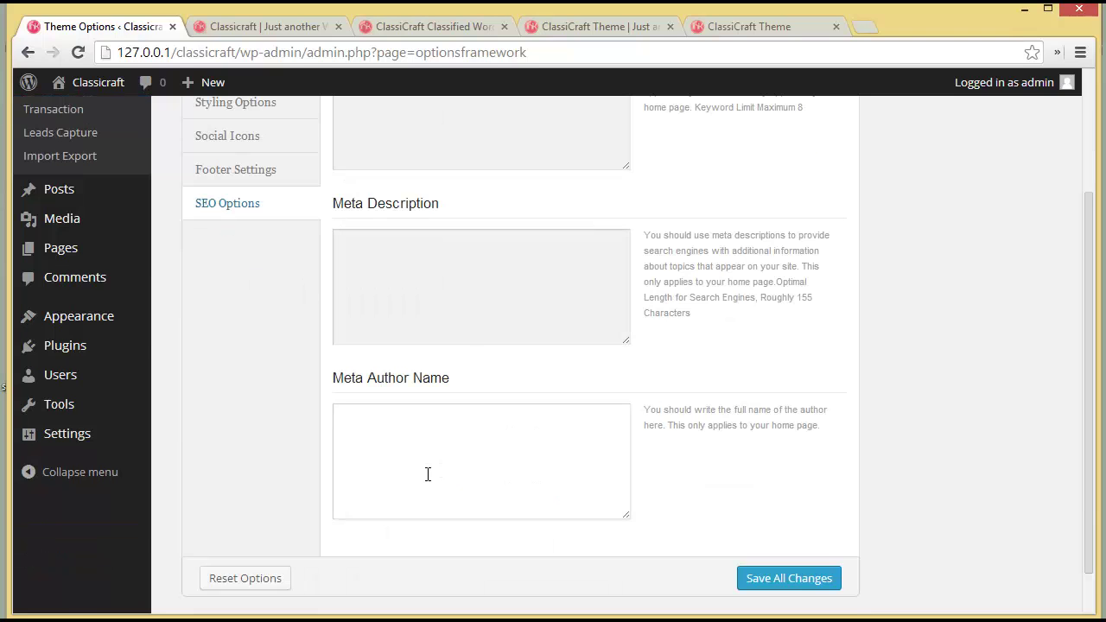
scroll(427, 475, "up", 2)
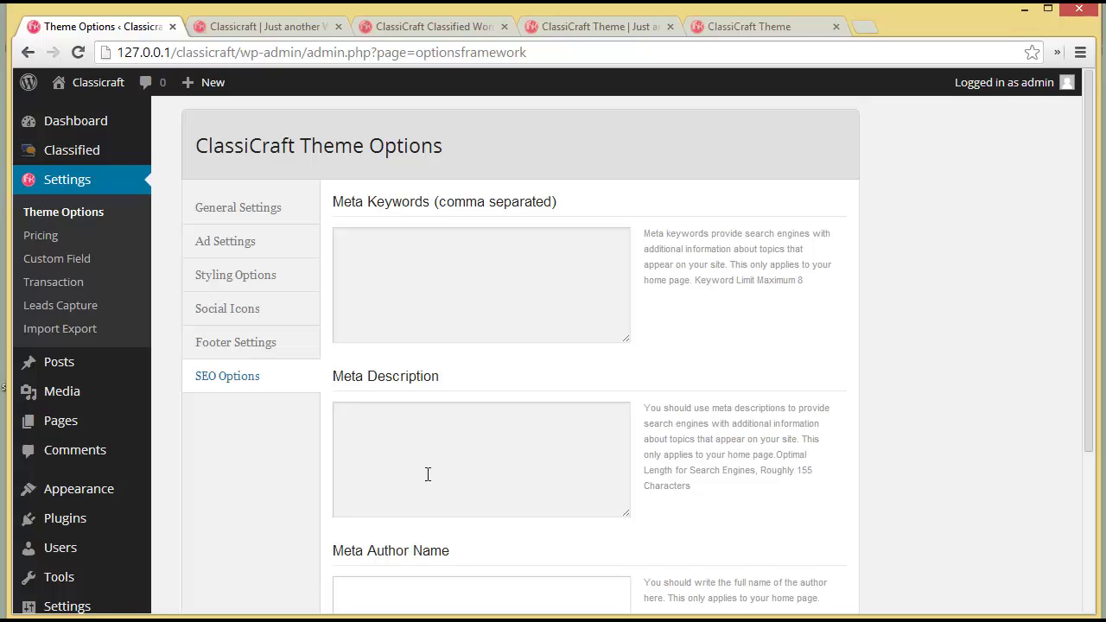
scroll(426, 474, "down", 3)
scroll(426, 473, "up", 3)
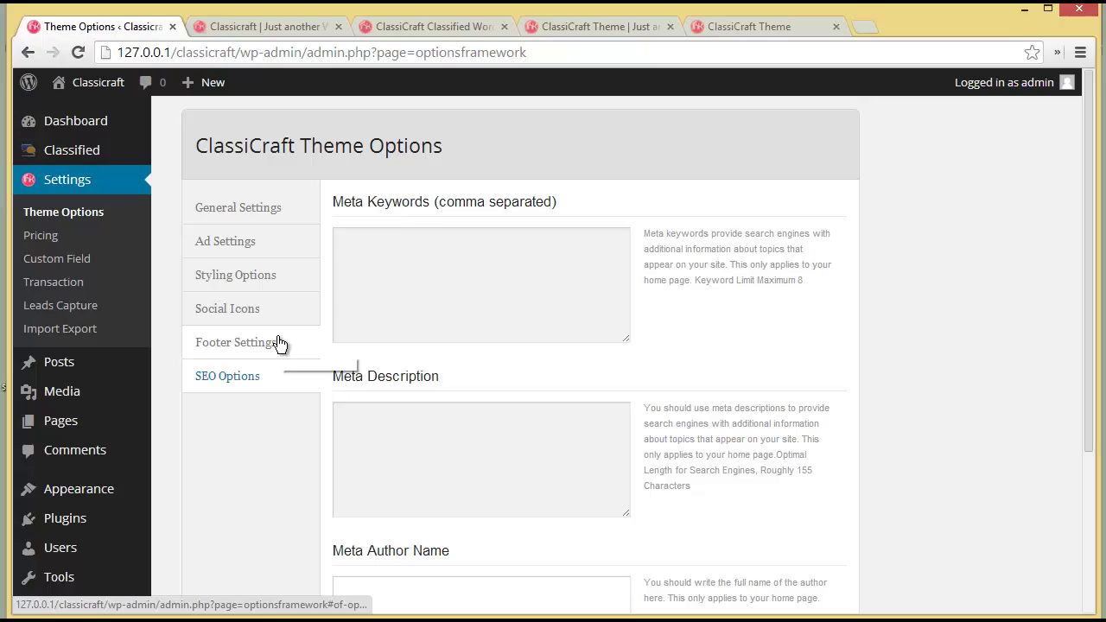
- Show the live ClassiCraft front page scrolled to the top
left_click(247, 27)
scroll(566, 310, "up", 3)
scroll(563, 317, "up", 10)
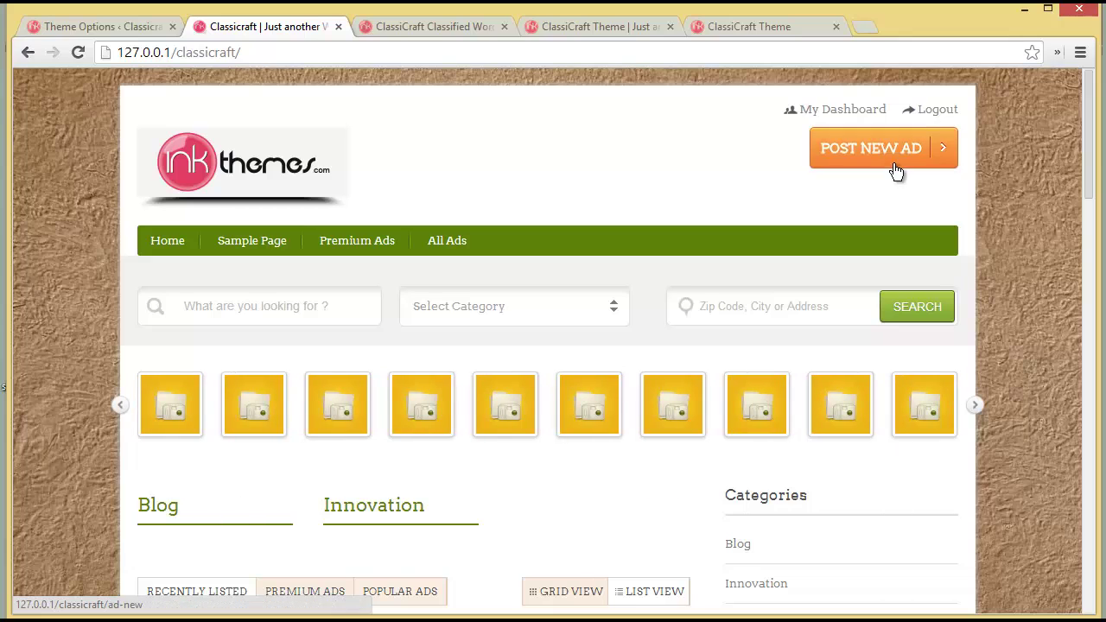
- Scroll through the live site's listings, then go back to the ClassiCraft SEO Options page
left_click_drag(1090, 173, 1082, 577)
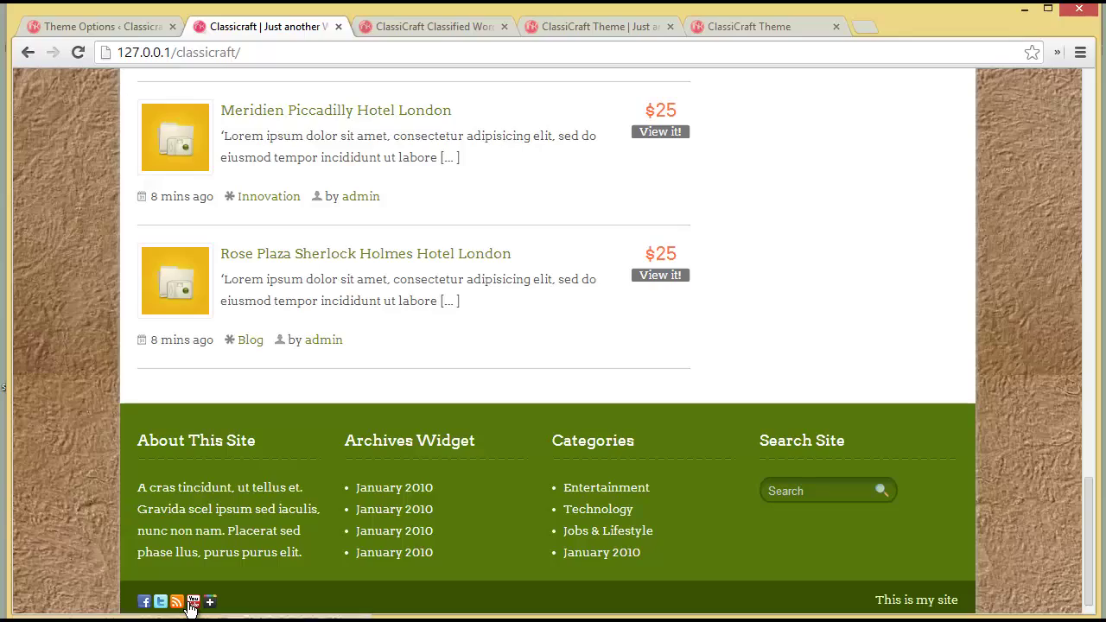
scroll(949, 531, "up", 5)
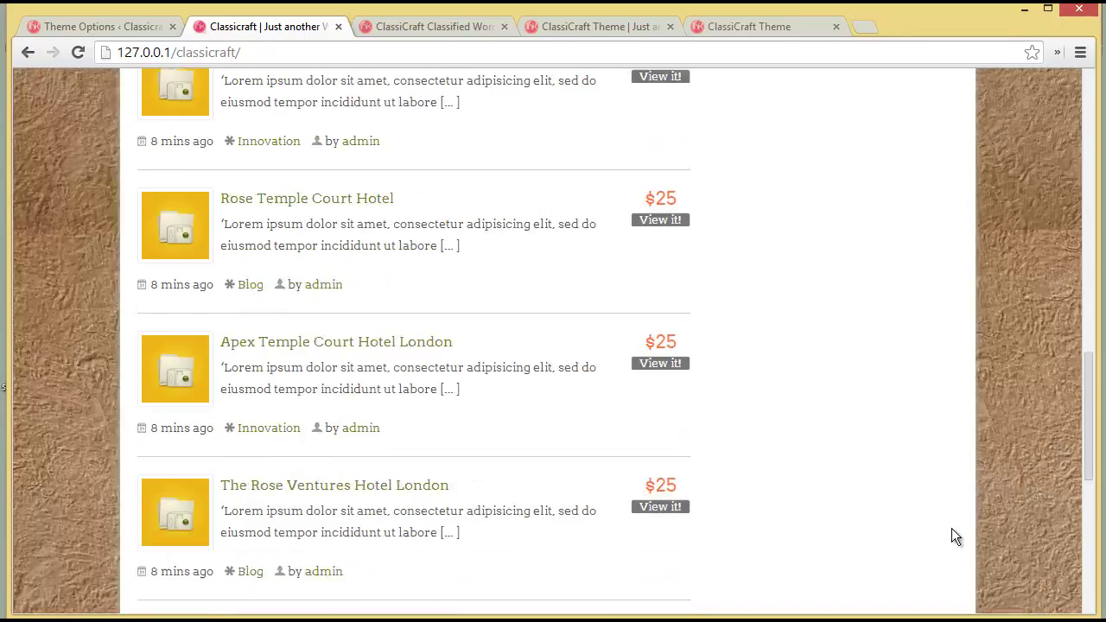
scroll(952, 537, "up", 10)
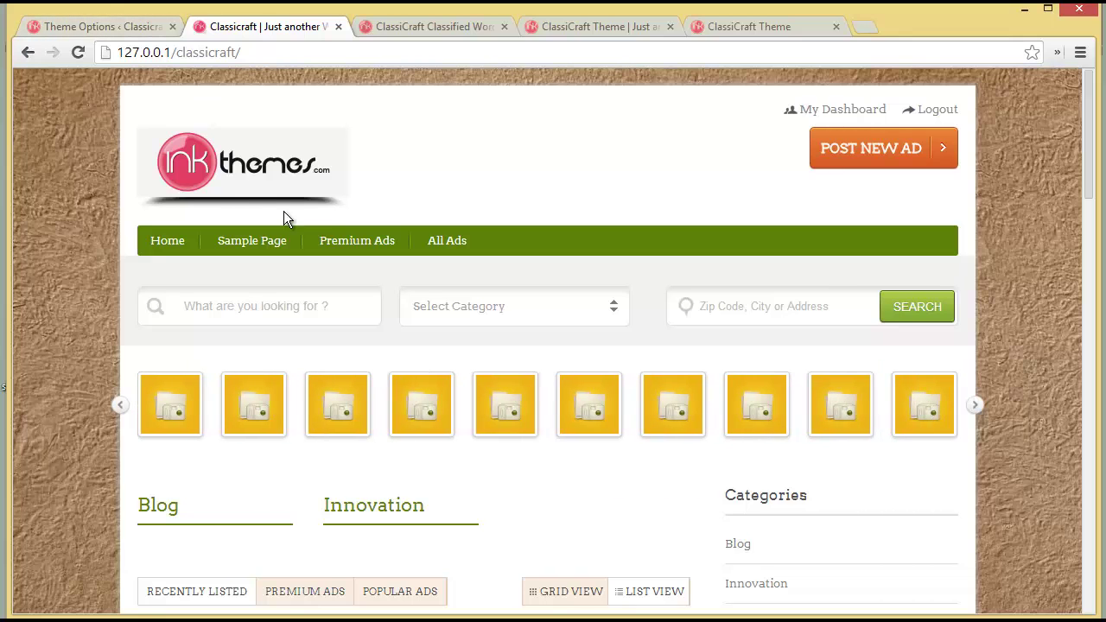
left_click(122, 27)
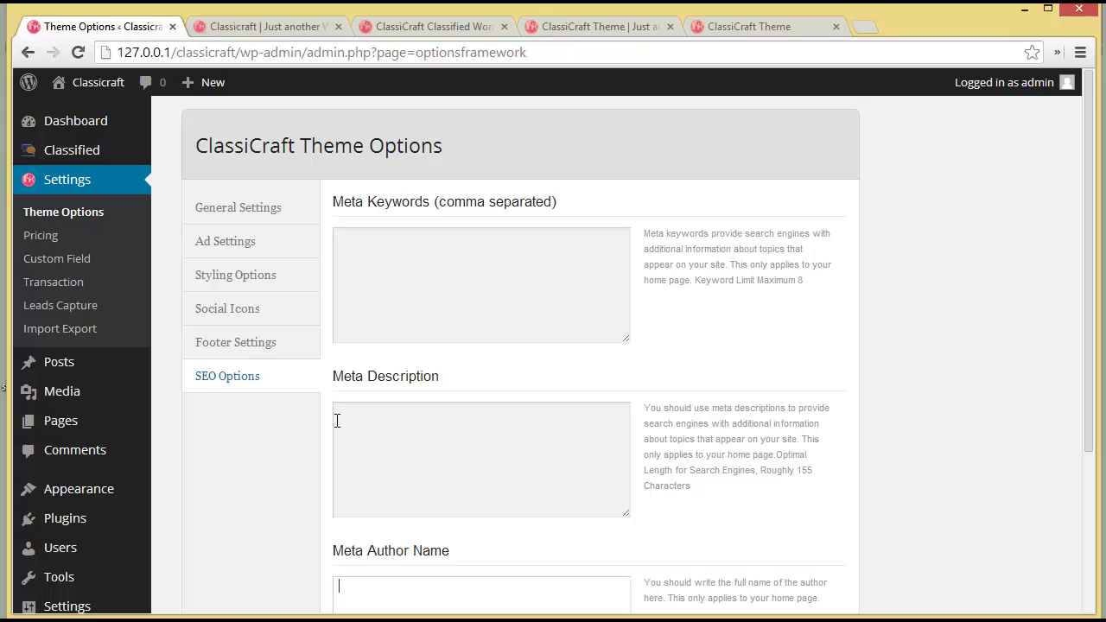